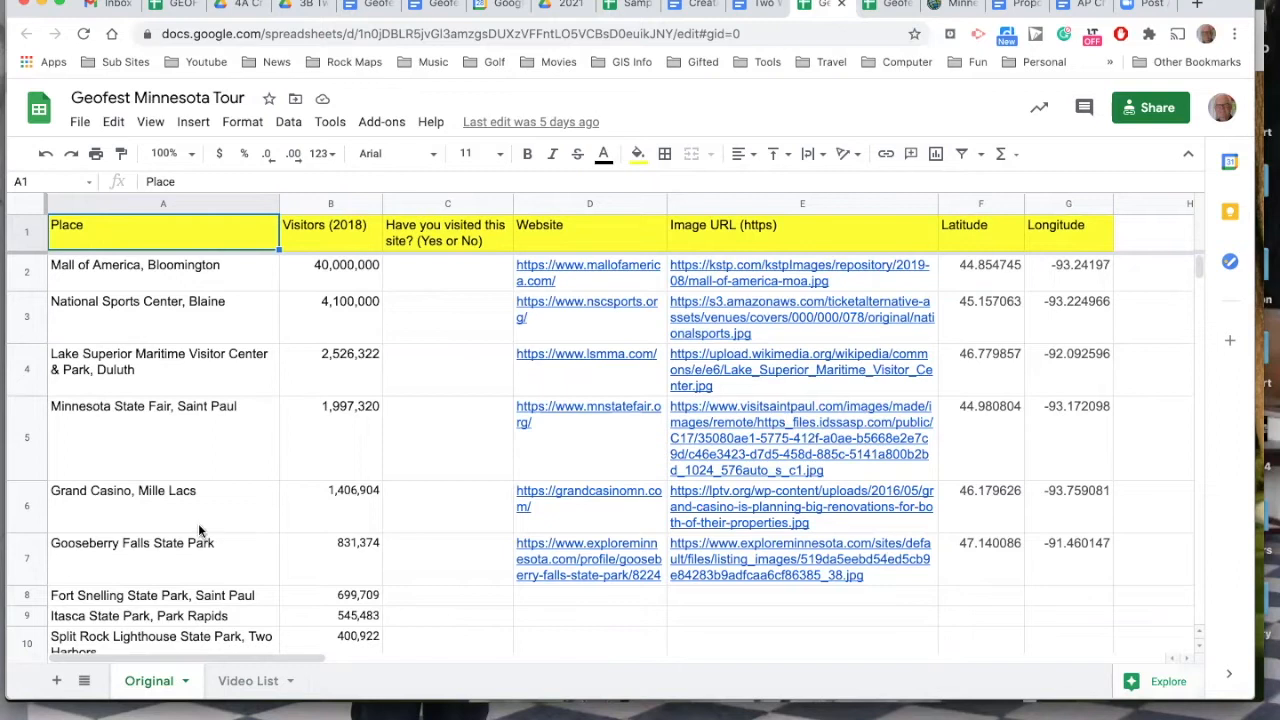
Look over the places, visitor counts, website and image links, and coordinates in the Geofest Minnesota Tour sheet.
{"action": "scroll", "coordinate": [200, 530], "scroll_direction": "down", "scroll_amount": 1}
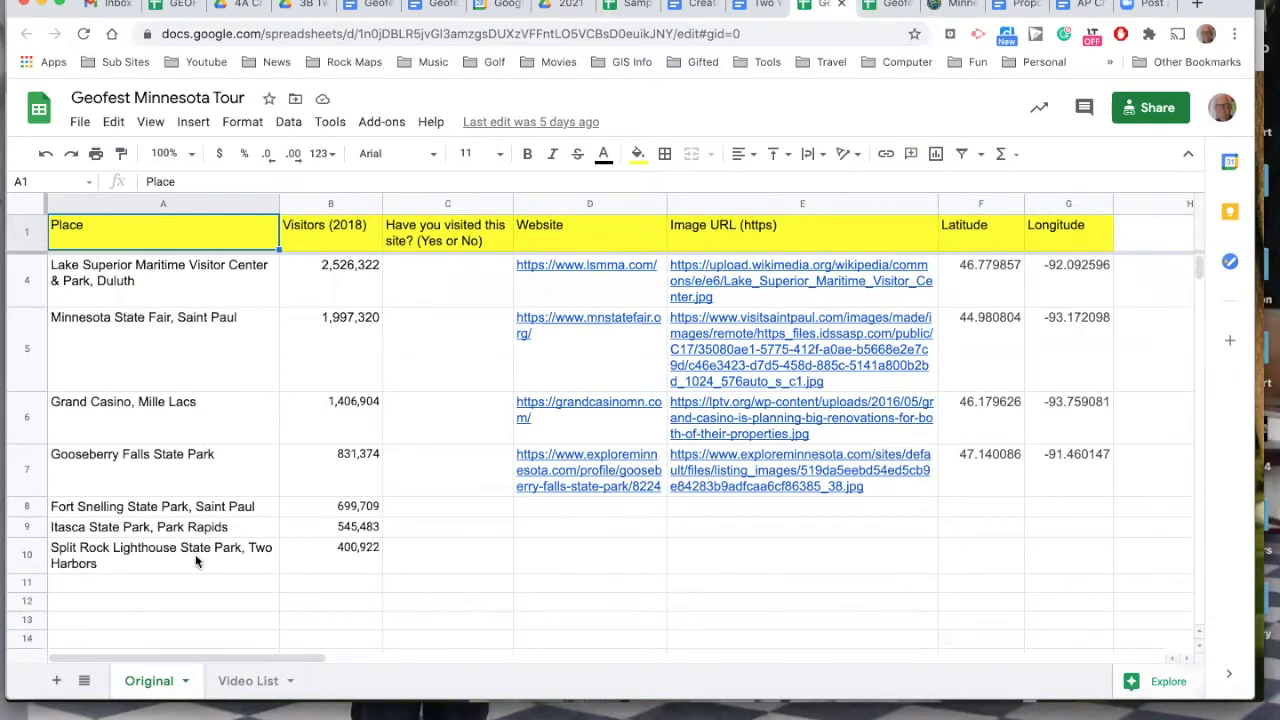
{"action": "scroll", "coordinate": [195, 561], "scroll_direction": "up", "scroll_amount": 1}
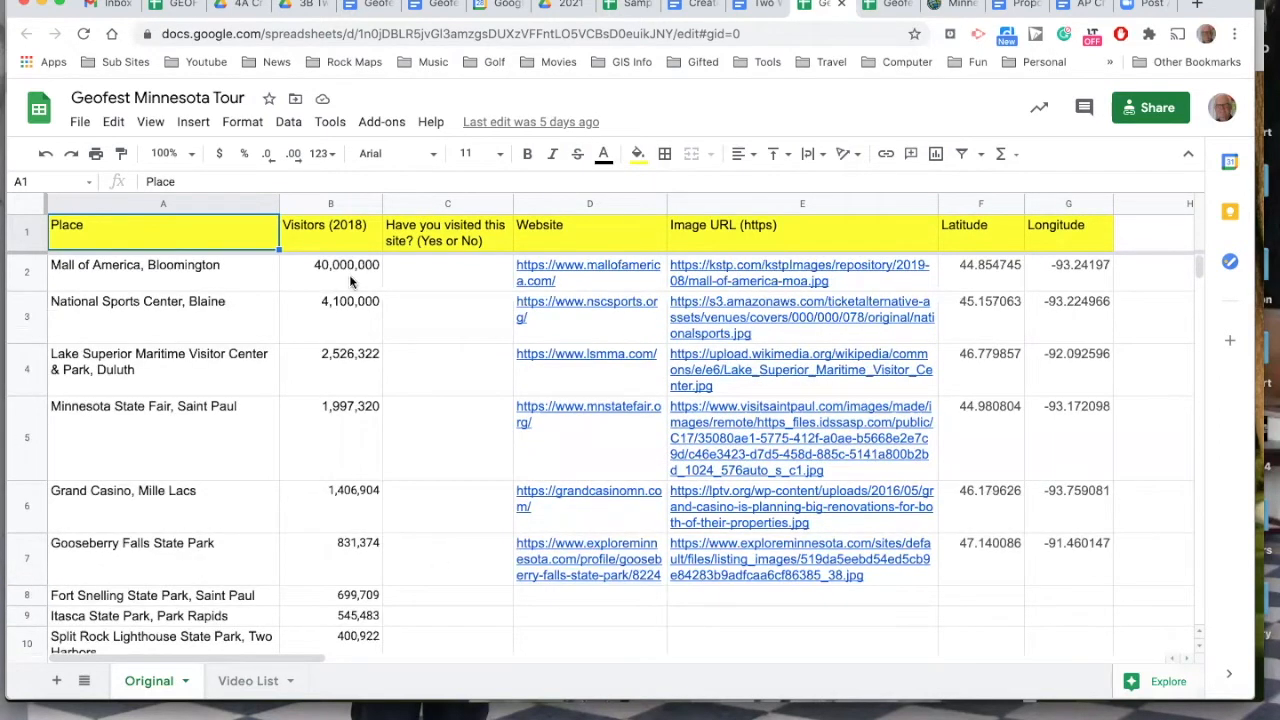
{"action": "scroll", "coordinate": [385, 460], "scroll_direction": "down", "scroll_amount": 1}
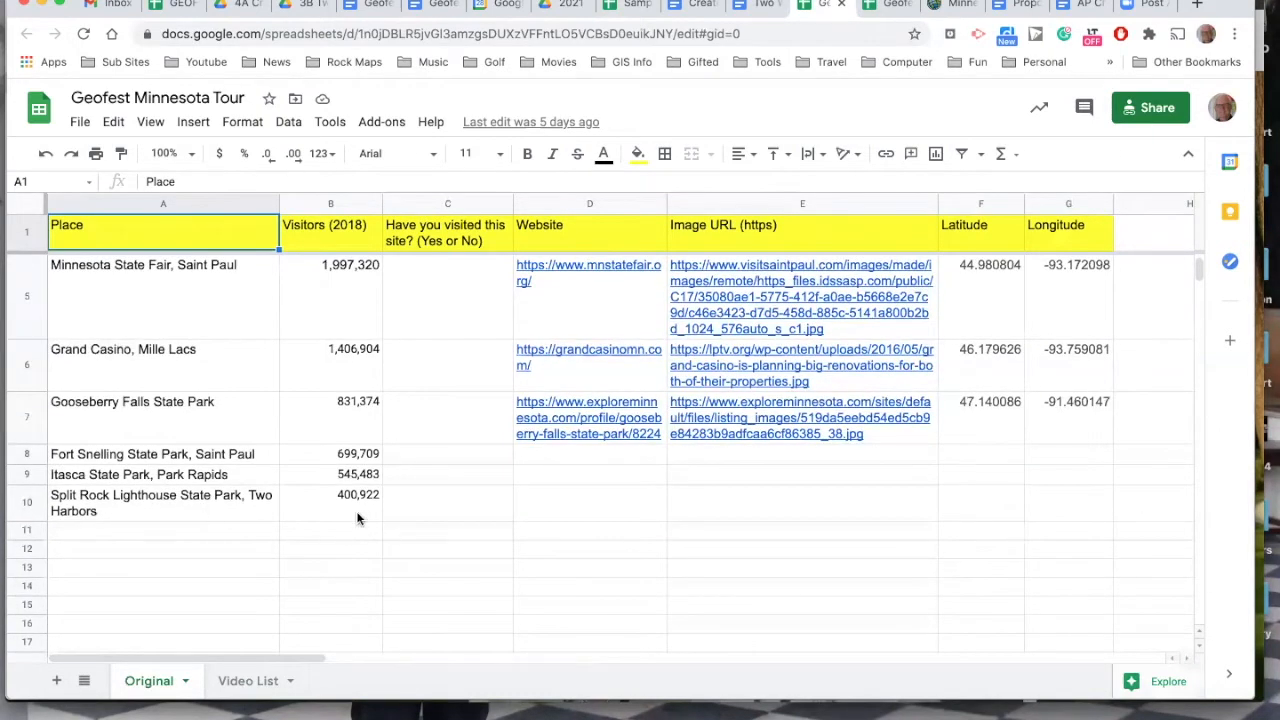
{"action": "scroll", "coordinate": [357, 518], "scroll_direction": "up", "scroll_amount": 1}
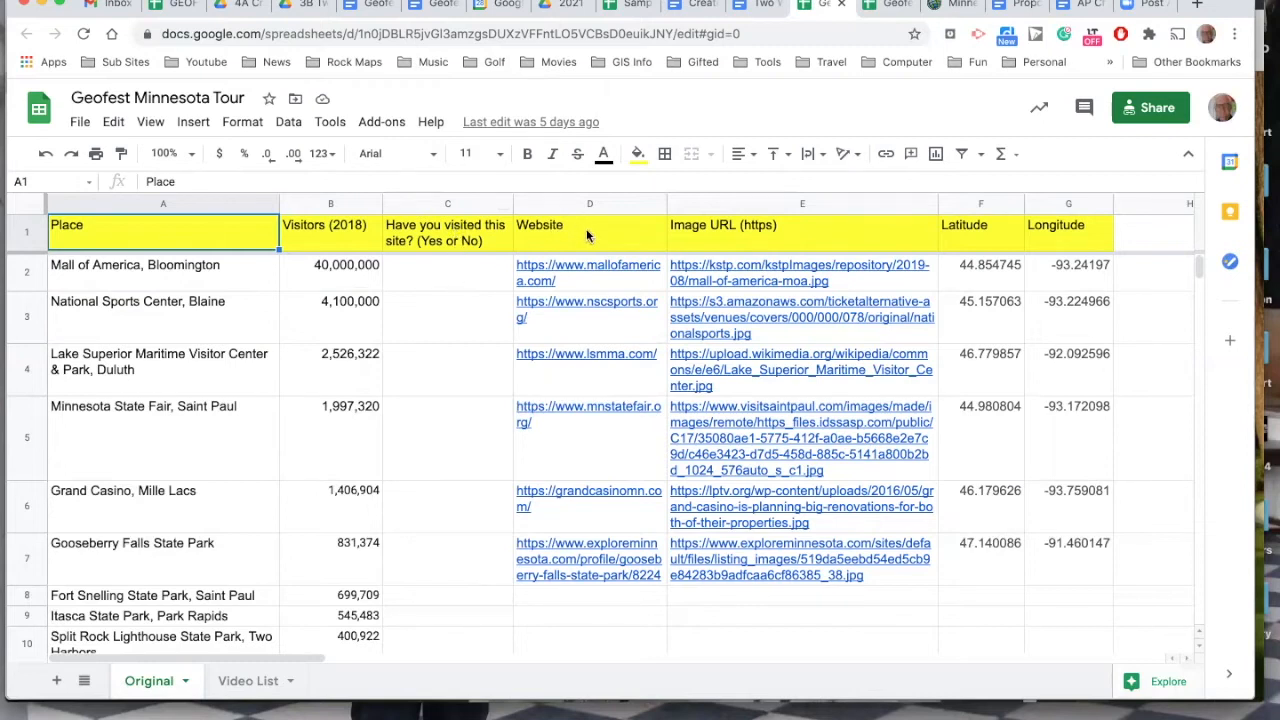
{"action": "mouse_move", "coordinate": [590, 319]}
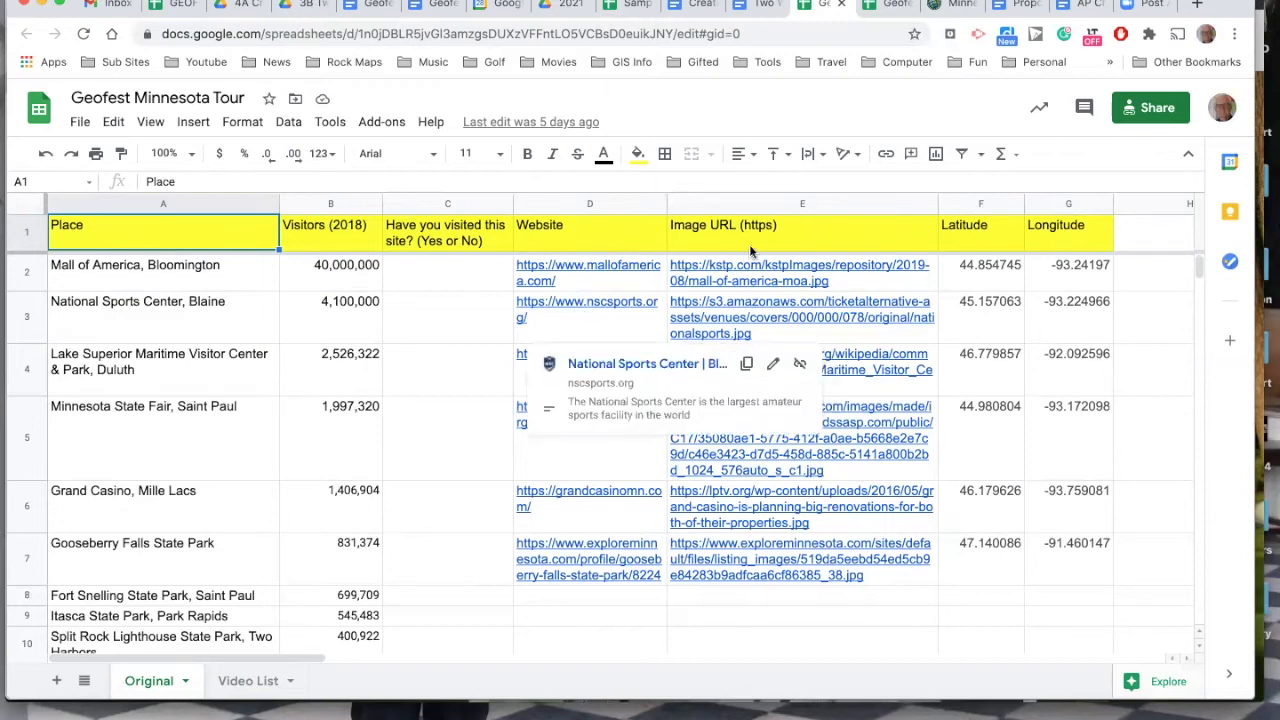
{"action": "mouse_move", "coordinate": [749, 276]}
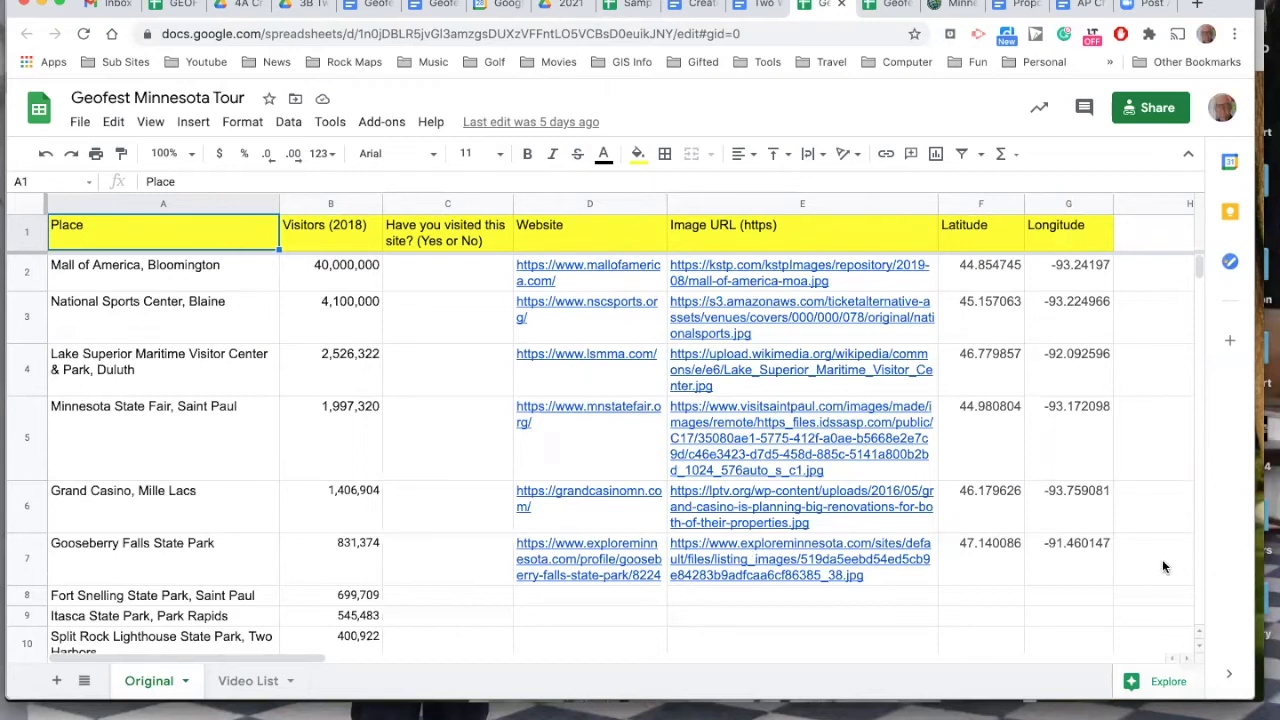
{"action": "scroll", "coordinate": [1162, 567], "scroll_direction": "down", "scroll_amount": 1}
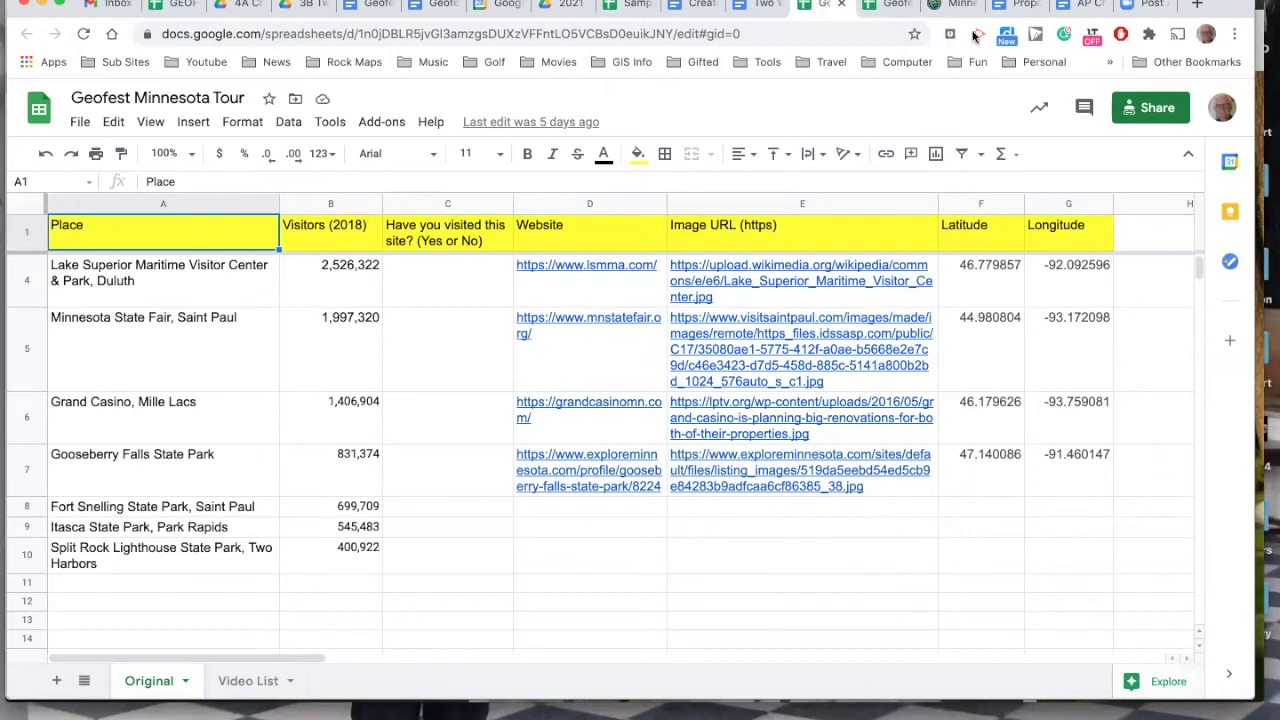
Switch to the Minnesota Tourist Locations - Completed map in ArcGIS, return it to the default extent and close the measurement tool.
{"action": "left_click", "coordinate": [950, 4]}
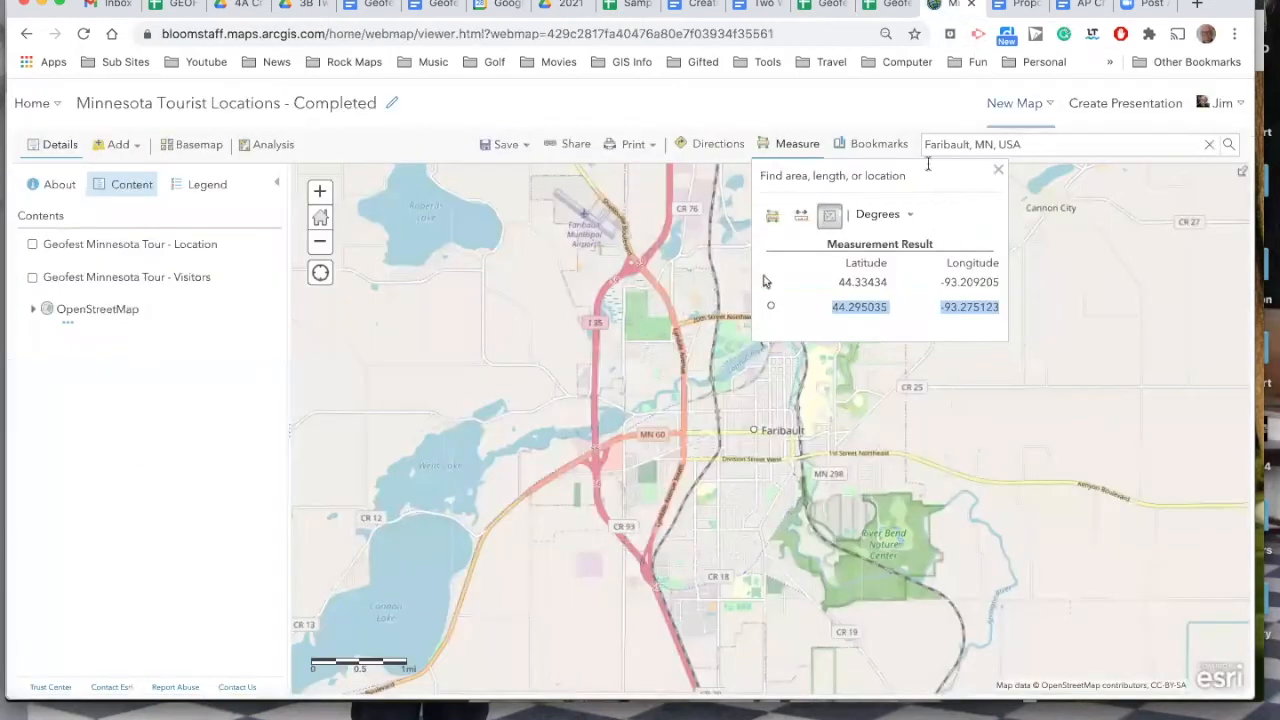
{"action": "left_click", "coordinate": [999, 171]}
{"action": "left_click", "coordinate": [328, 221]}
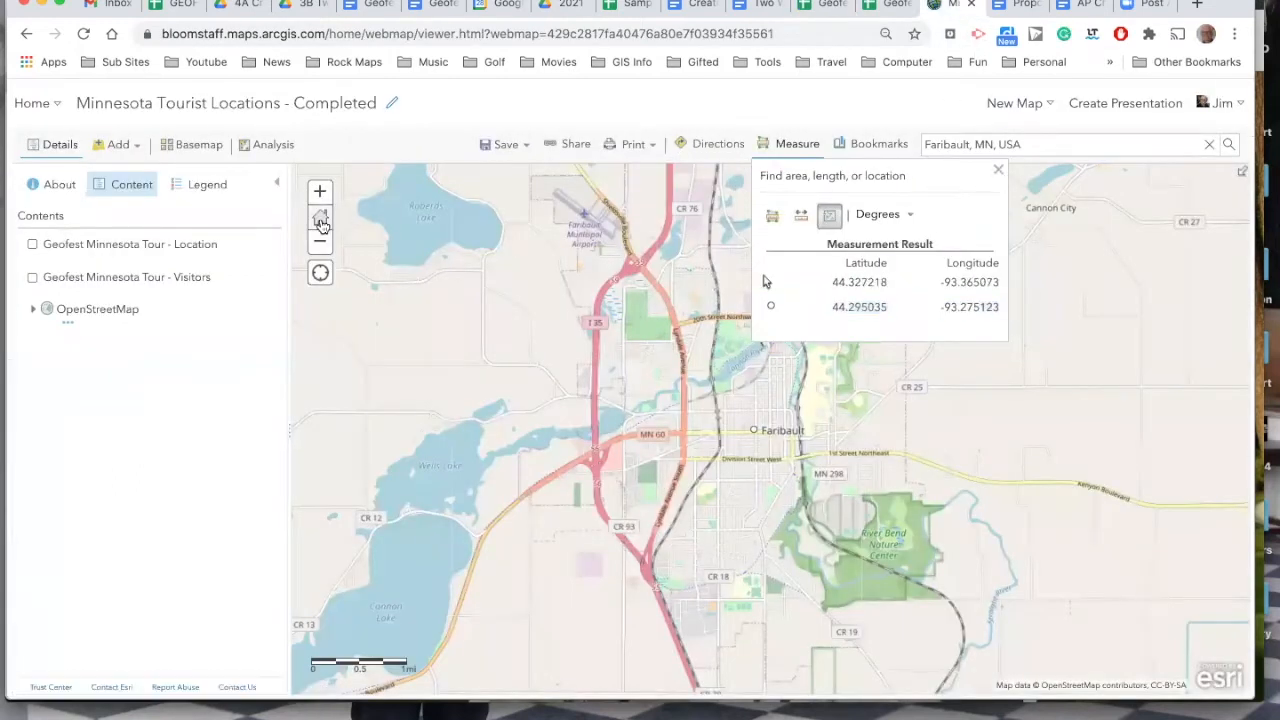
{"action": "left_click", "coordinate": [997, 174]}
Find Fort Snelling State Park, 100 Snelling Lake Rd, Saint Paul on the map and dismiss the search result pop-up.
{"action": "left_click_drag", "start_coordinate": [1075, 150], "coordinate": [856, 128]}
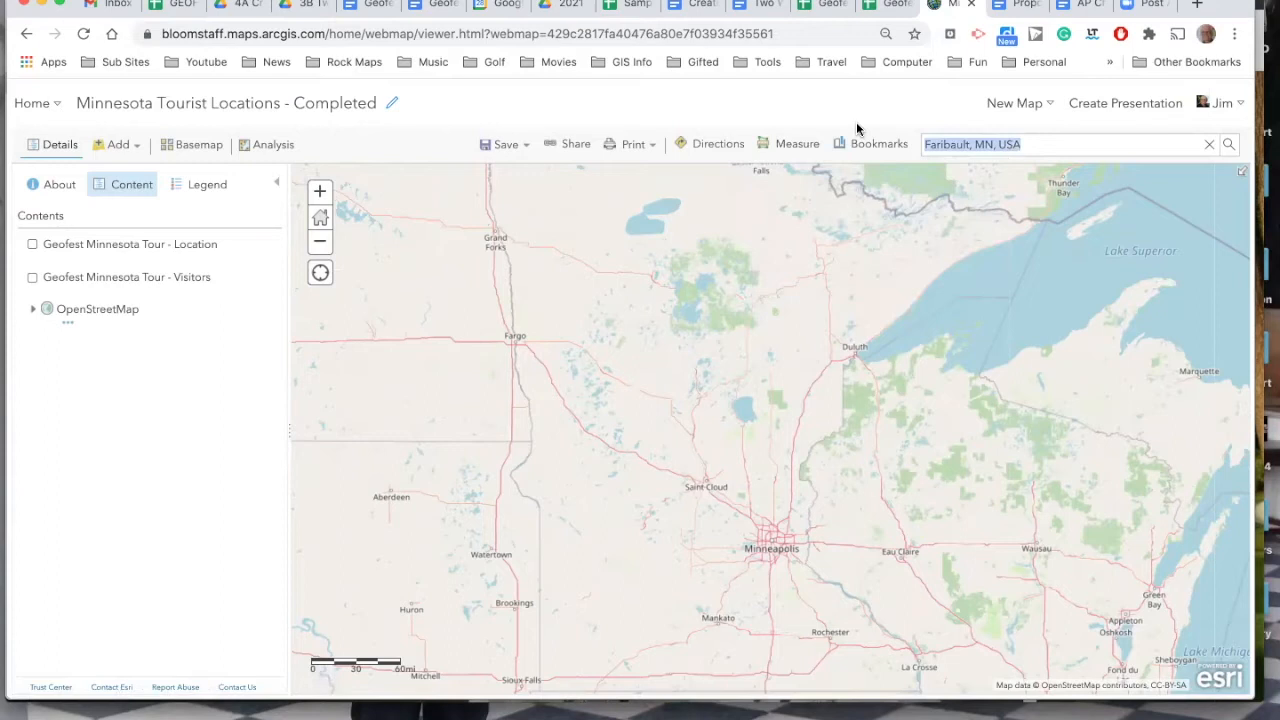
{"action": "type", "text": "fort"}
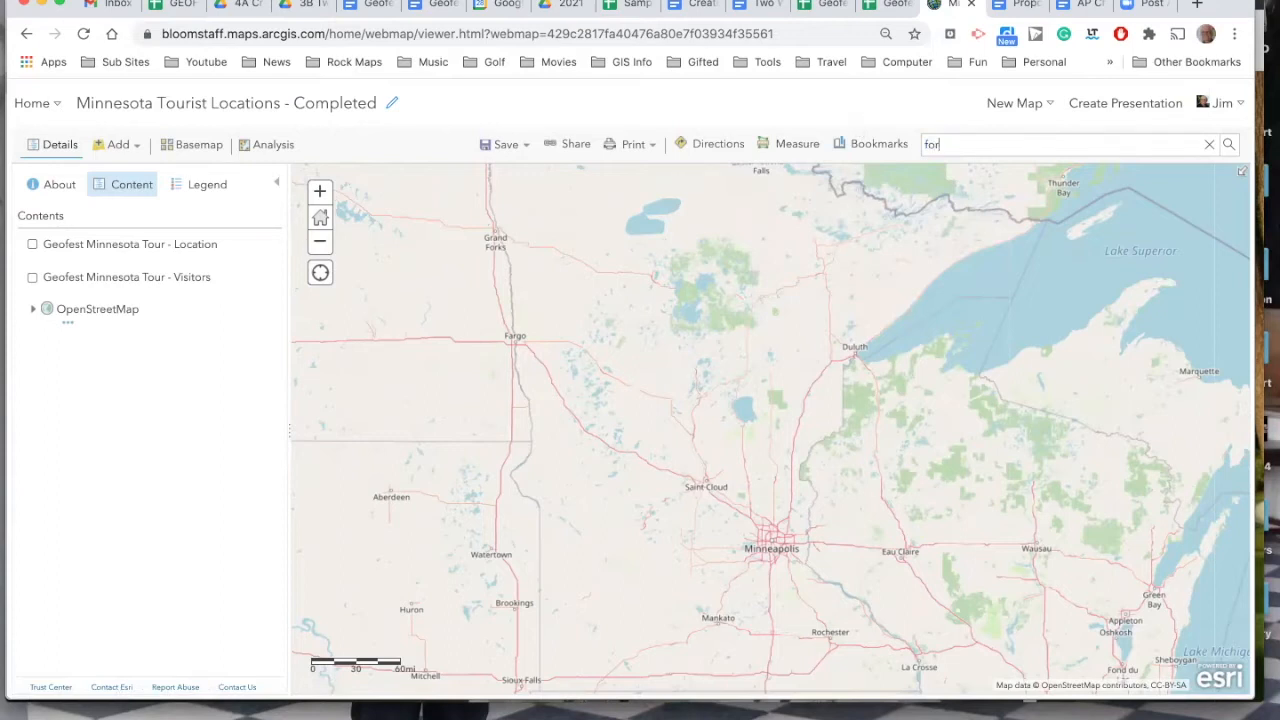
{"action": "type", "text": " sne"}
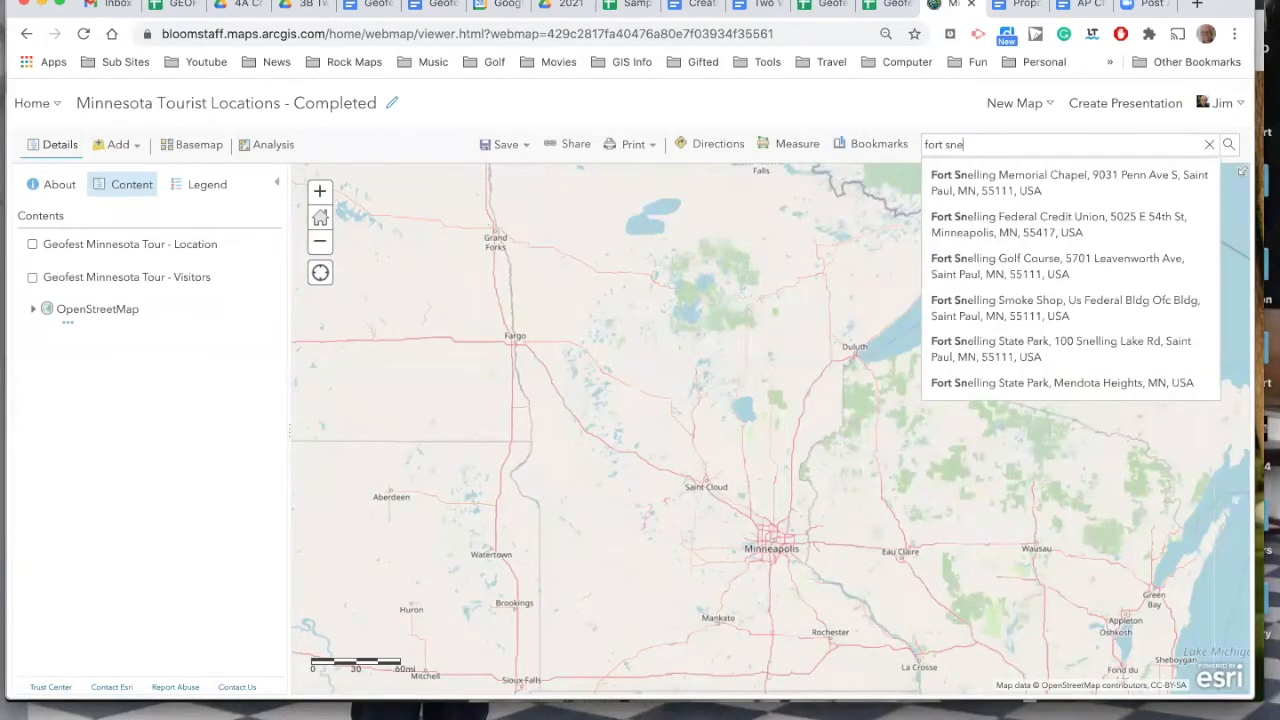
{"action": "type", "text": "lling state"}
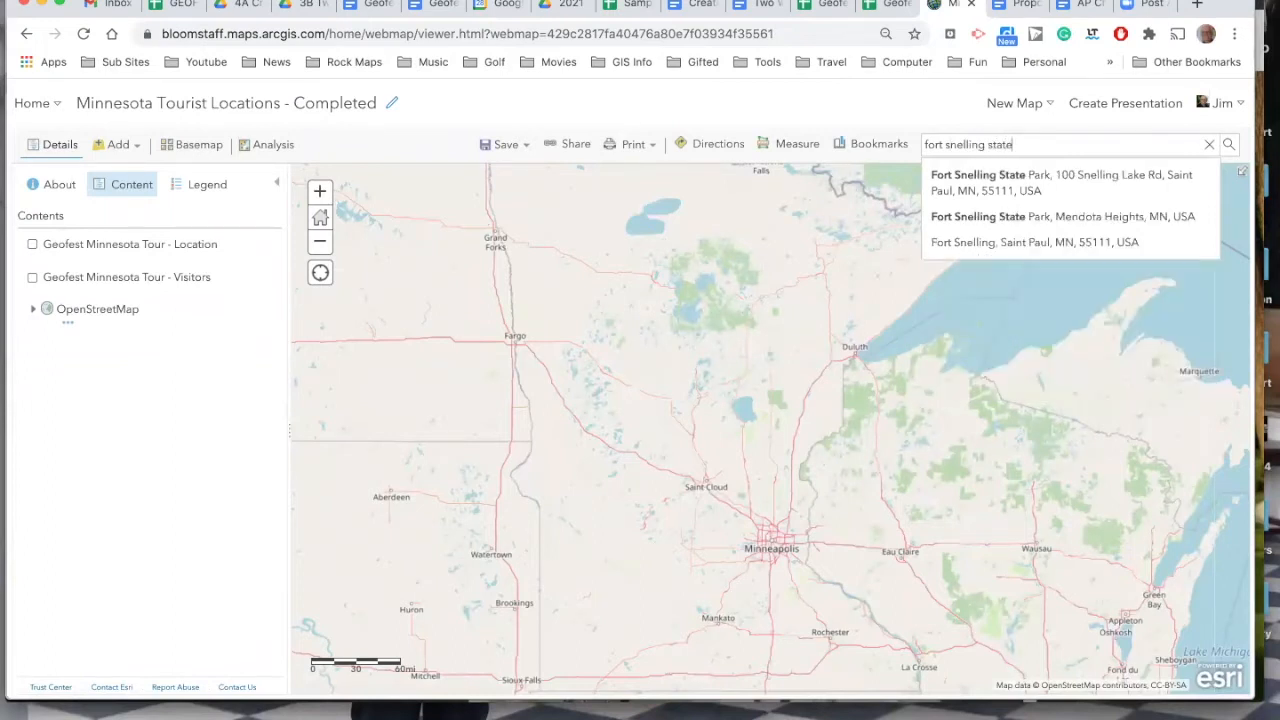
{"action": "left_click", "coordinate": [980, 177]}
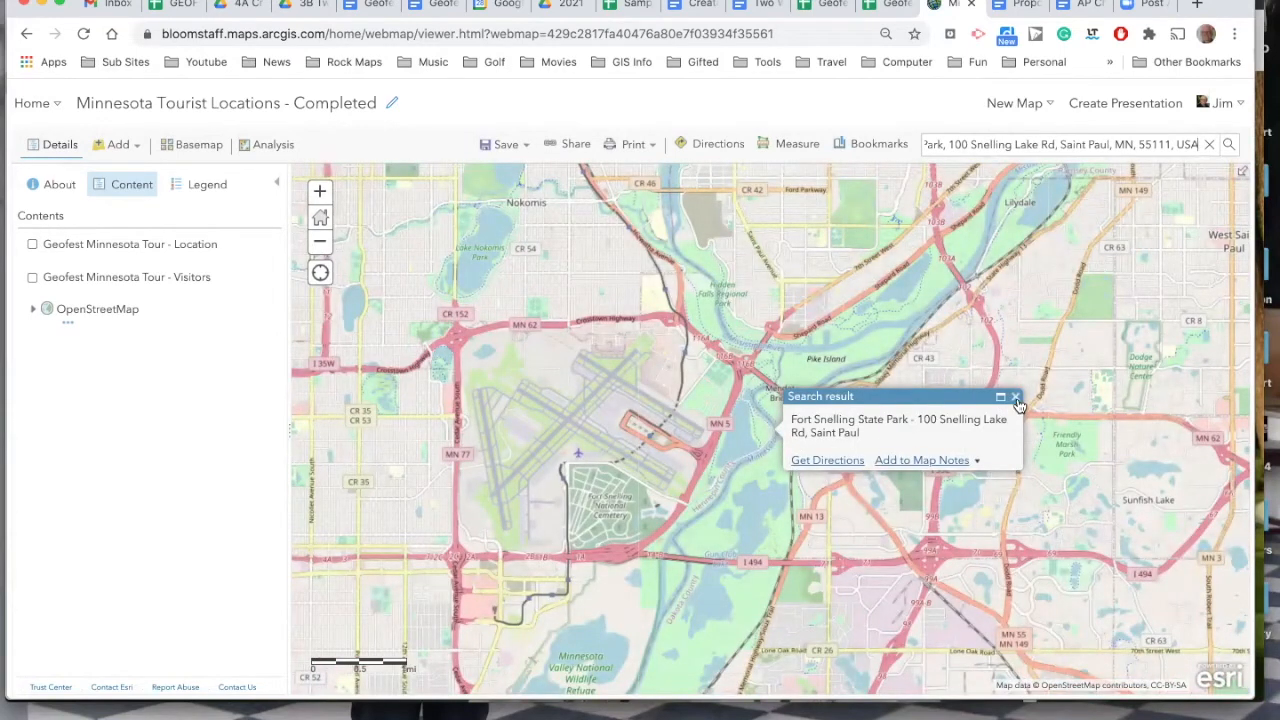
{"action": "left_click", "coordinate": [1015, 398]}
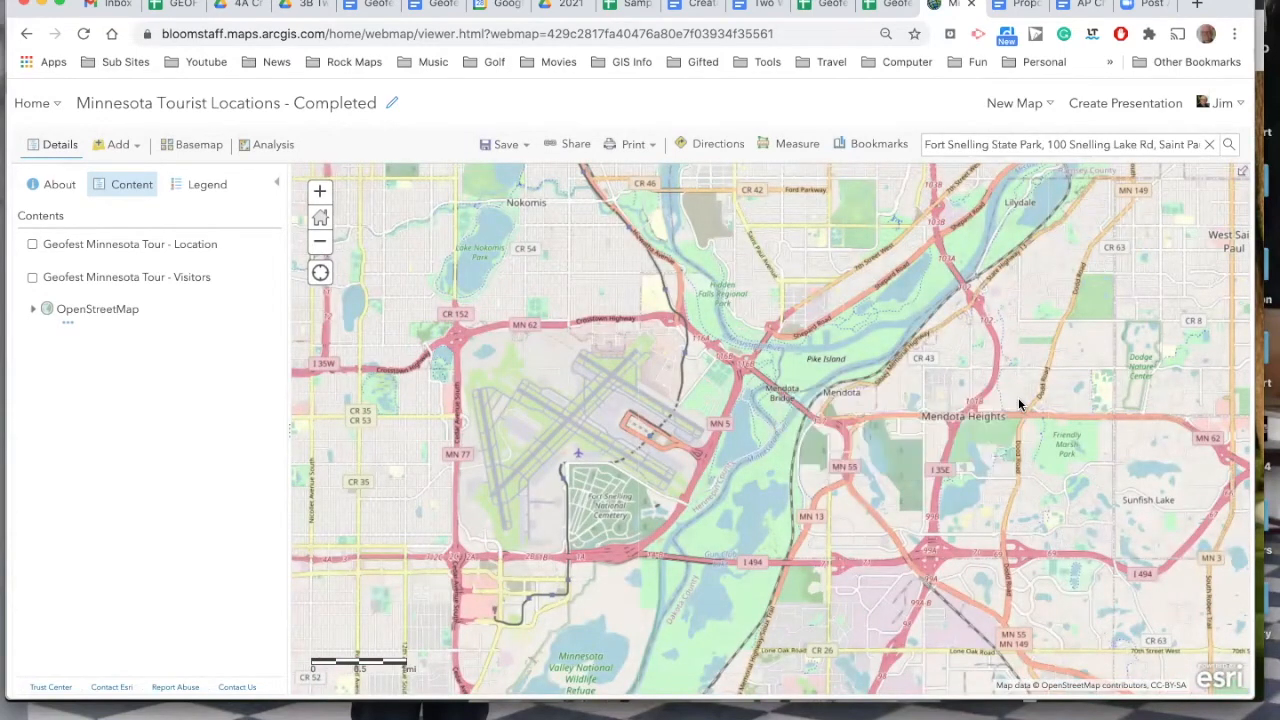
Measure a location point in the park just south of Mendota Bridge and copy its latitude and longitude in degrees.
{"action": "left_click", "coordinate": [795, 147]}
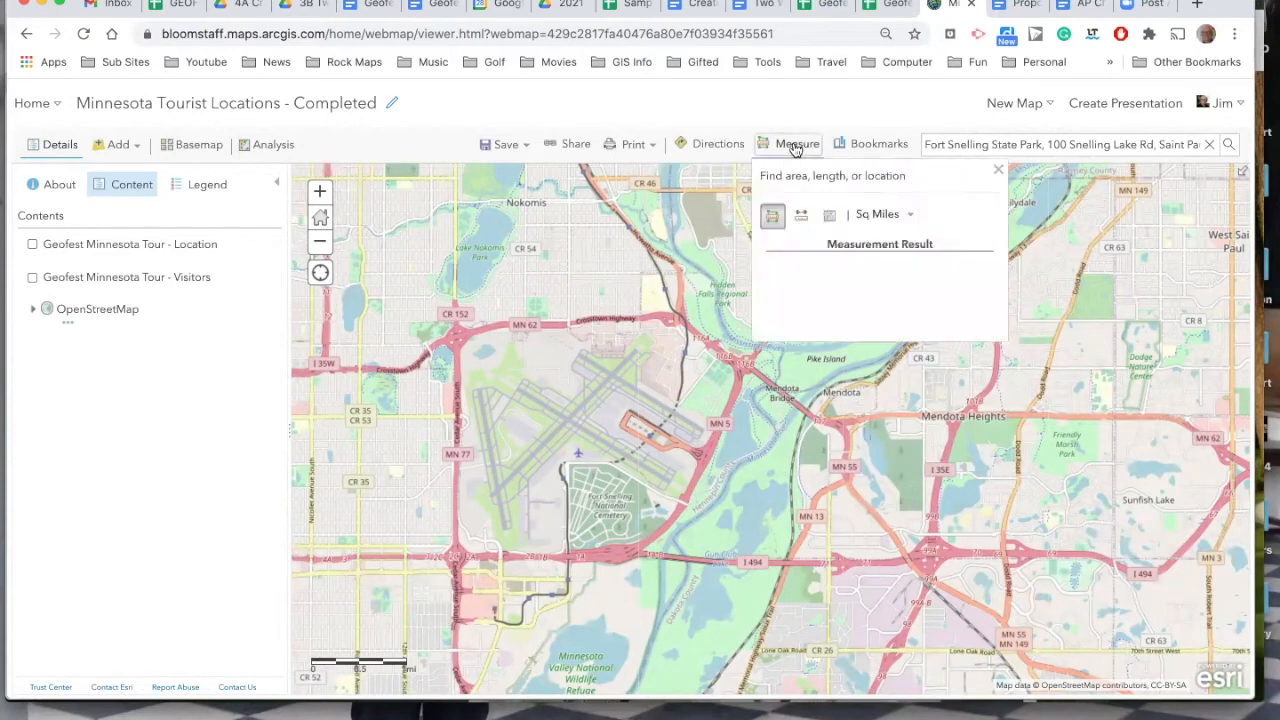
{"action": "left_click", "coordinate": [831, 221]}
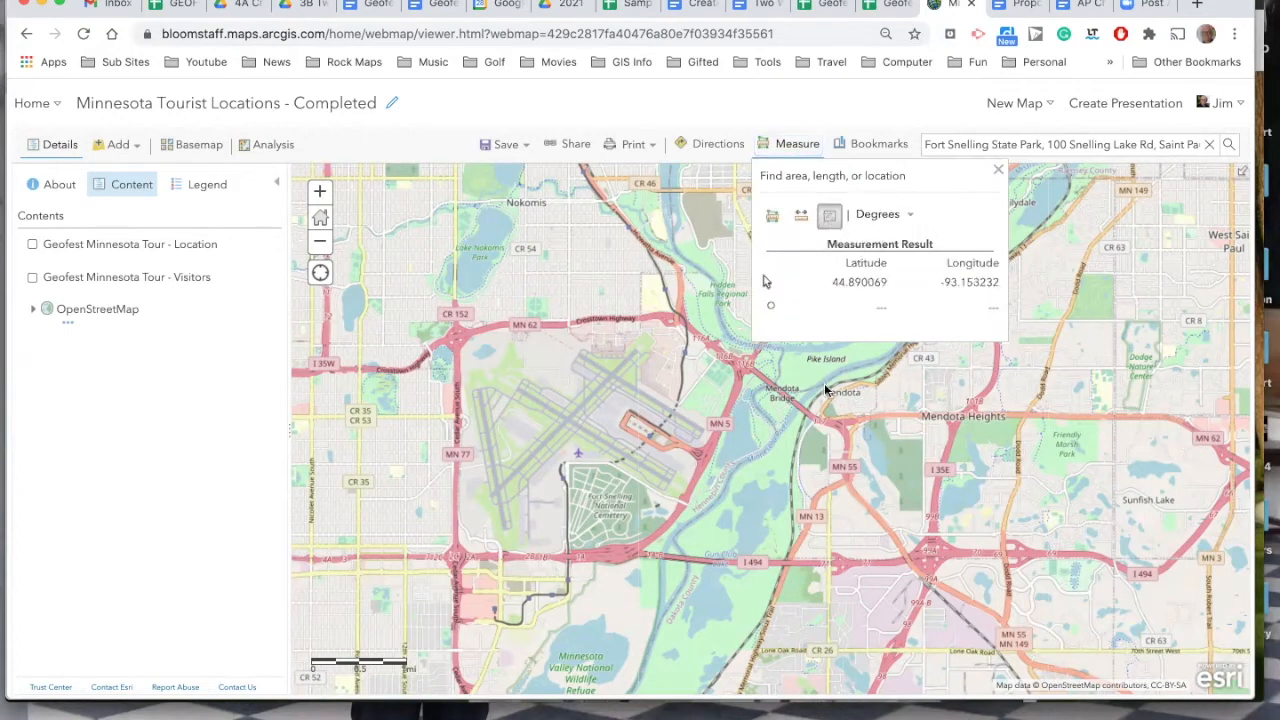
{"action": "left_click", "coordinate": [784, 438]}
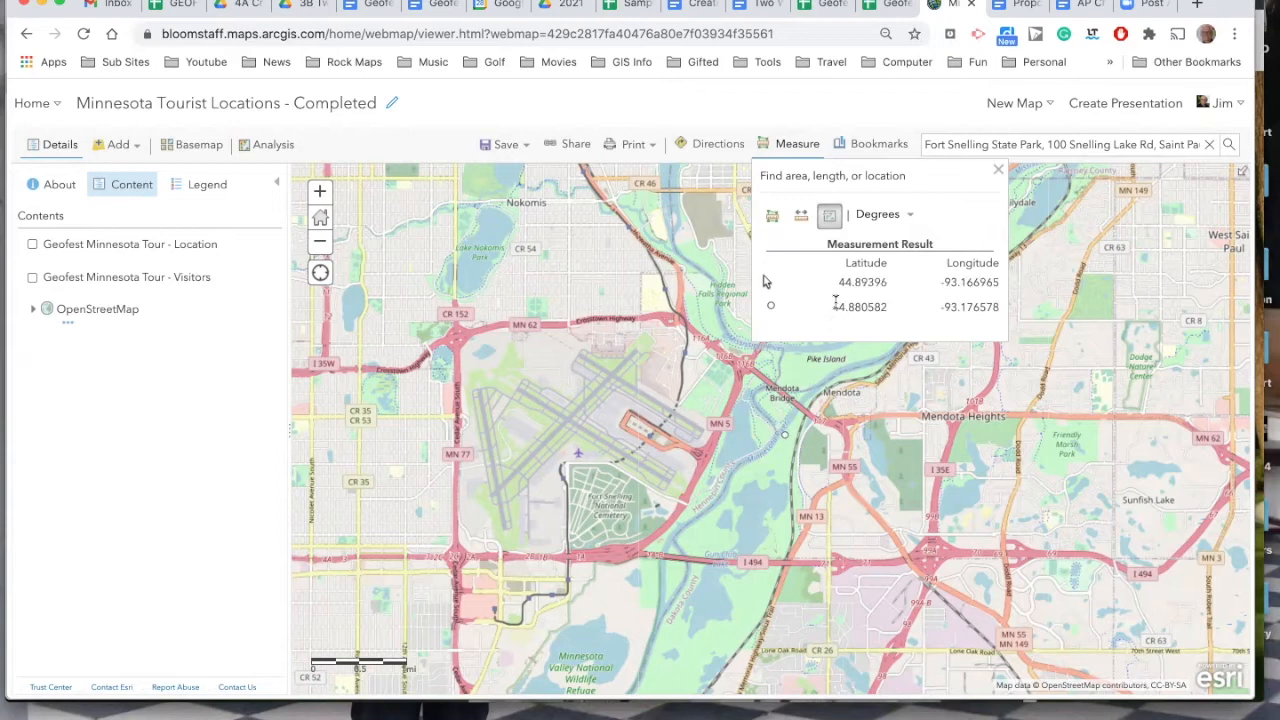
{"action": "left_click_drag", "start_coordinate": [833, 306], "coordinate": [997, 311]}
{"action": "key", "text": "super+c"}
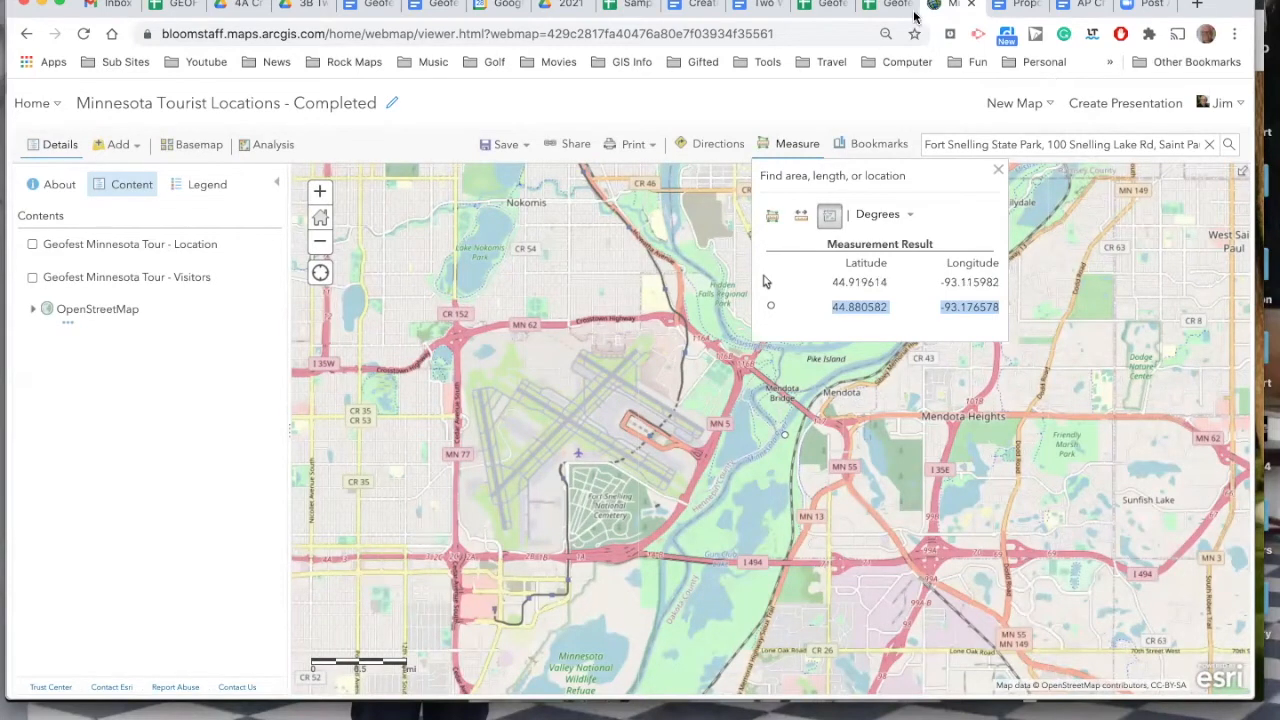
Paste 44.880582 and -93.176578 into the Latitude and Longitude cells of the Fort Snelling State Park row in Google Sheets.
{"action": "left_click", "coordinate": [835, 6]}
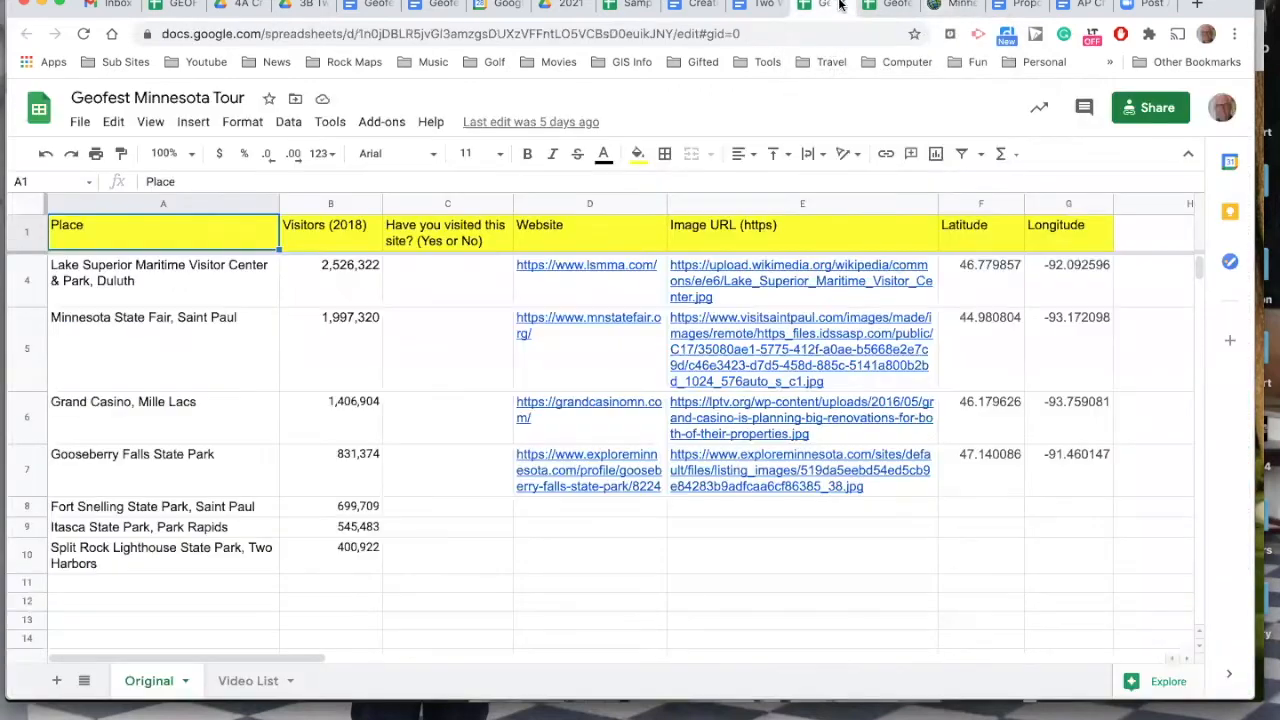
{"action": "left_click", "coordinate": [980, 510]}
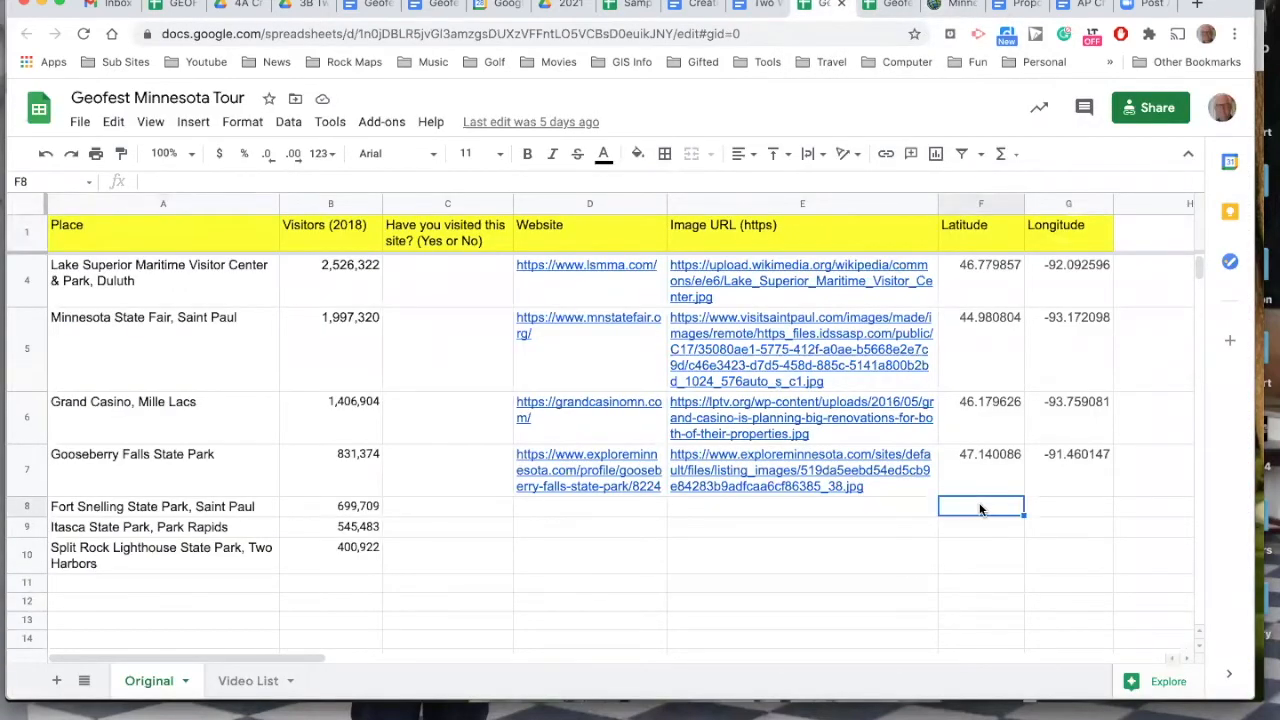
{"action": "key", "text": "super+v"}
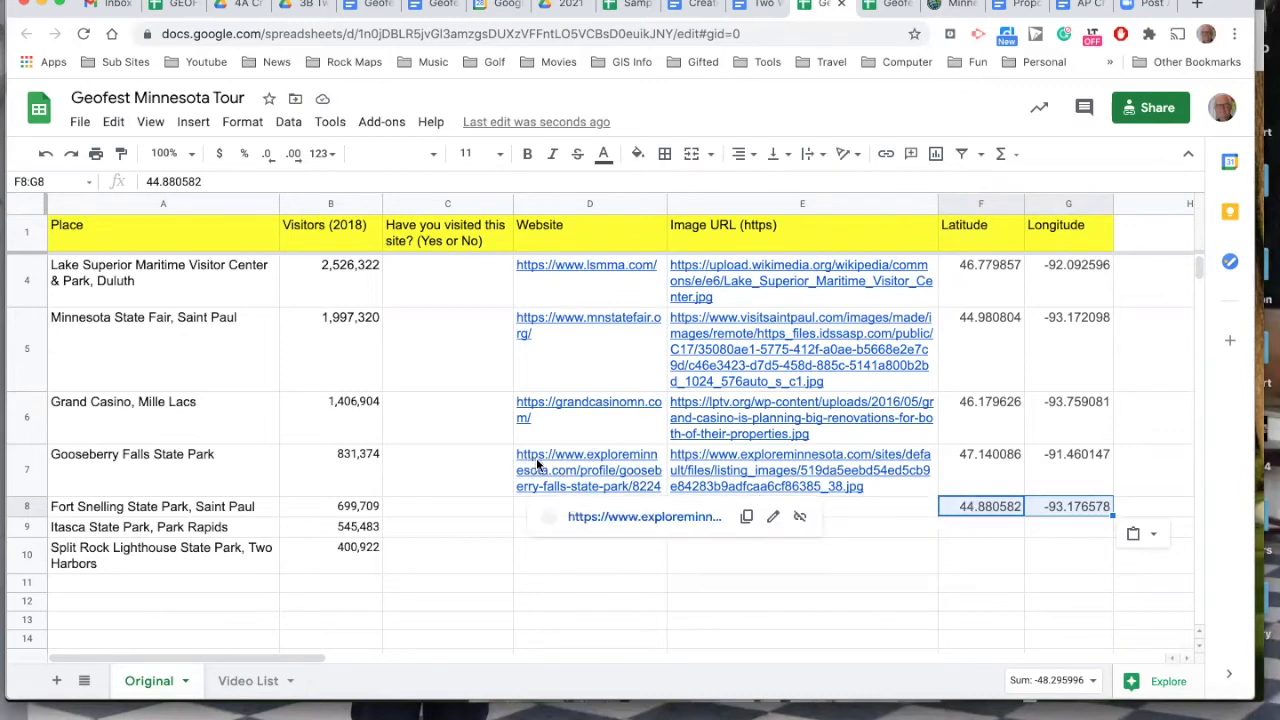
Copy the place name "Fort Snelling State Park, Saint Paul" from the sheet and search Google for it in a new browser tab.
{"action": "mouse_move", "coordinate": [541, 461]}
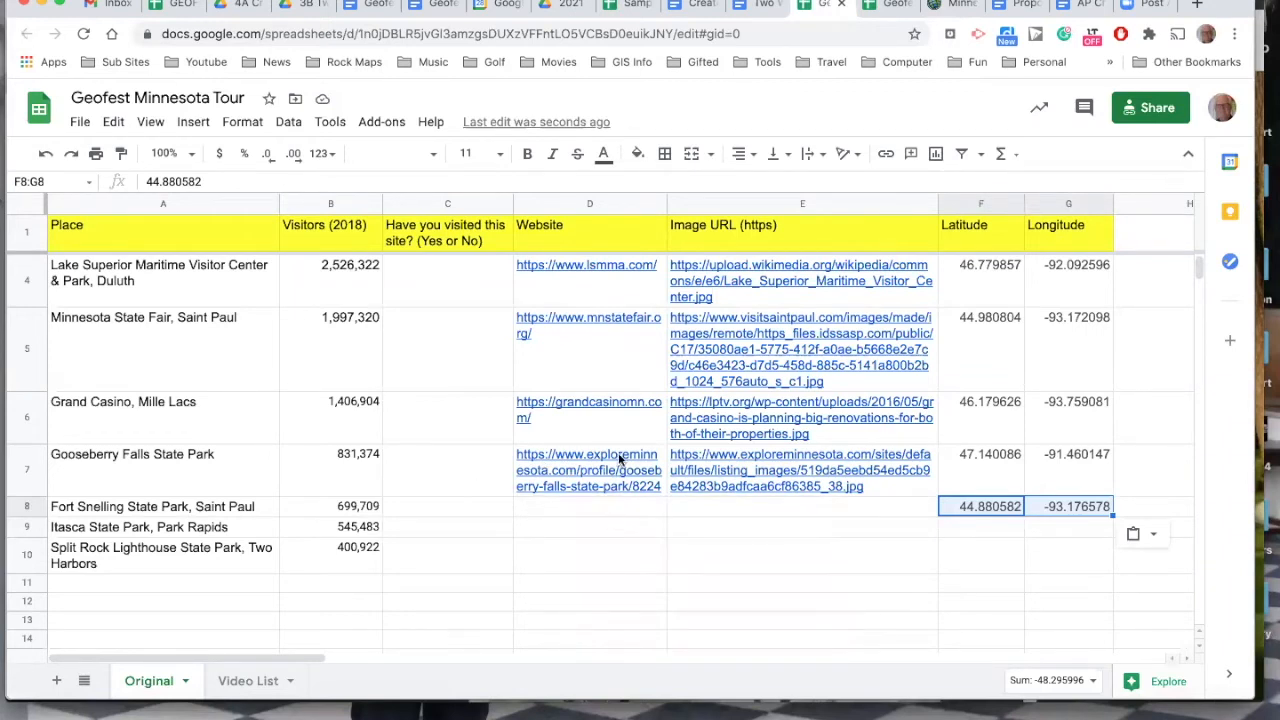
{"action": "mouse_move", "coordinate": [598, 457]}
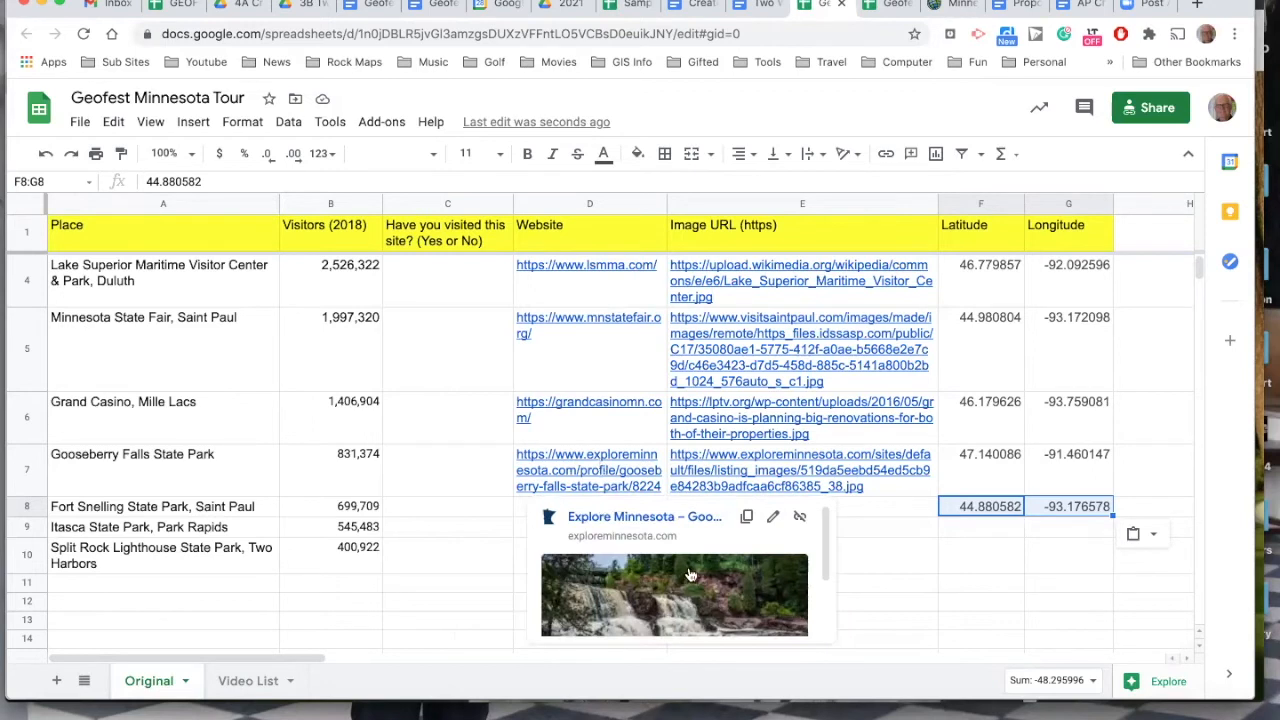
{"action": "left_click", "coordinate": [1199, 6]}
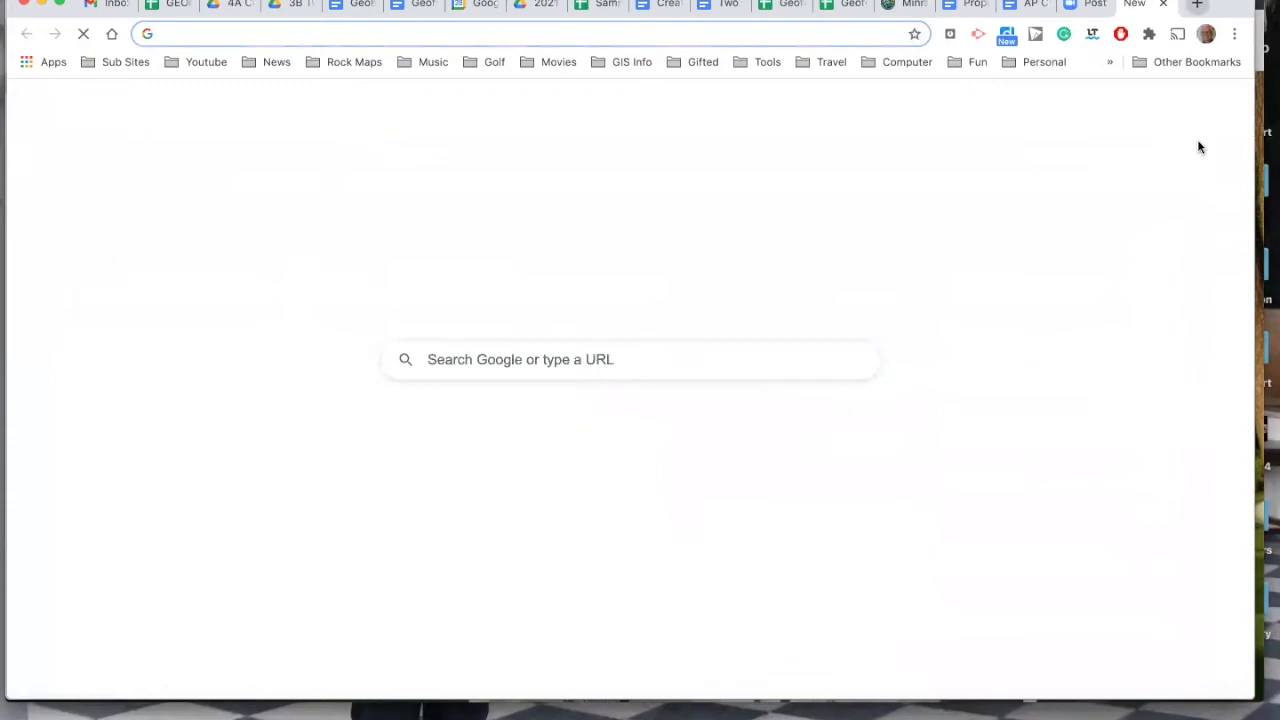
{"action": "left_click", "coordinate": [791, 8]}
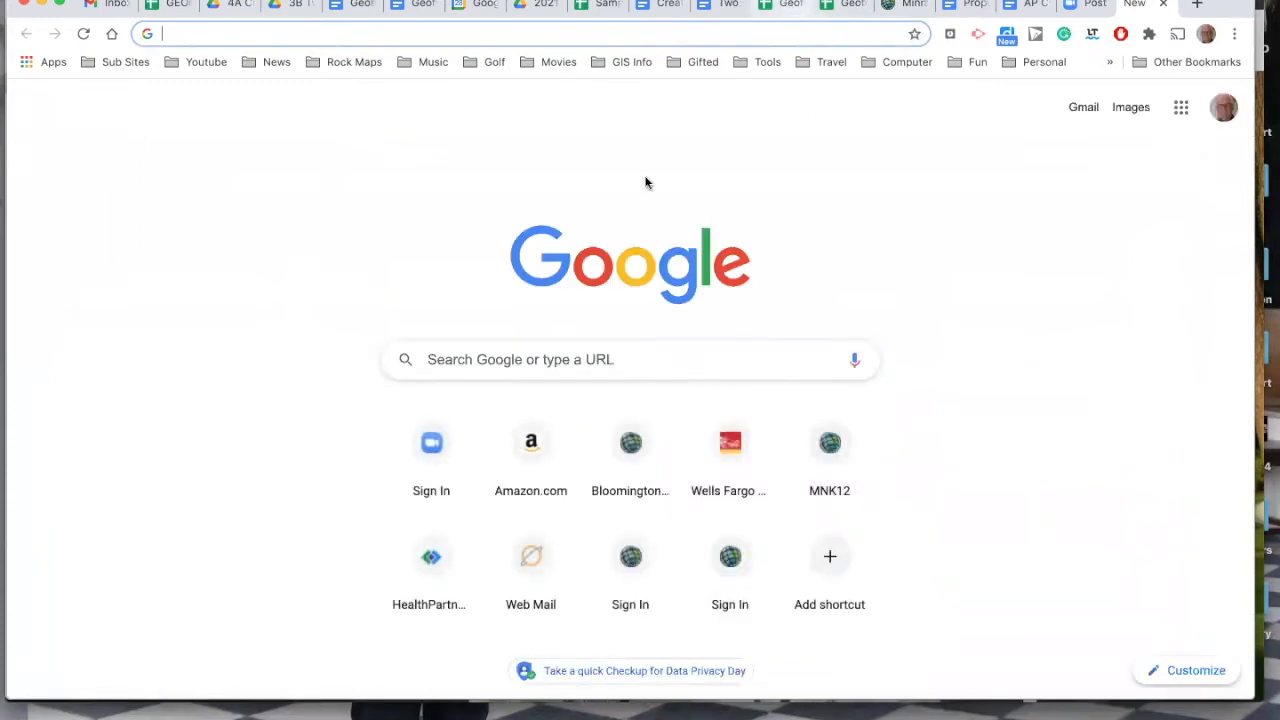
{"action": "left_click", "coordinate": [260, 505]}
{"action": "double_click", "coordinate": [259, 505]}
{"action": "key", "text": "super+c"}
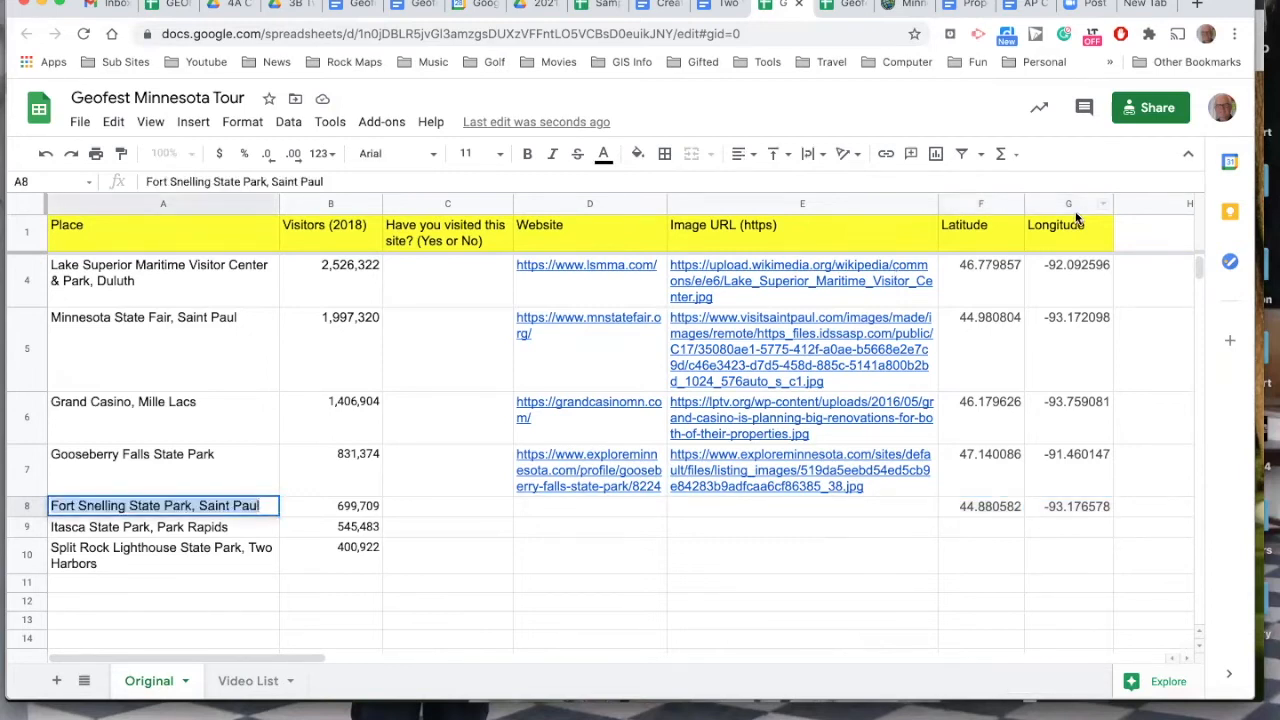
{"action": "left_click", "coordinate": [1145, 6]}
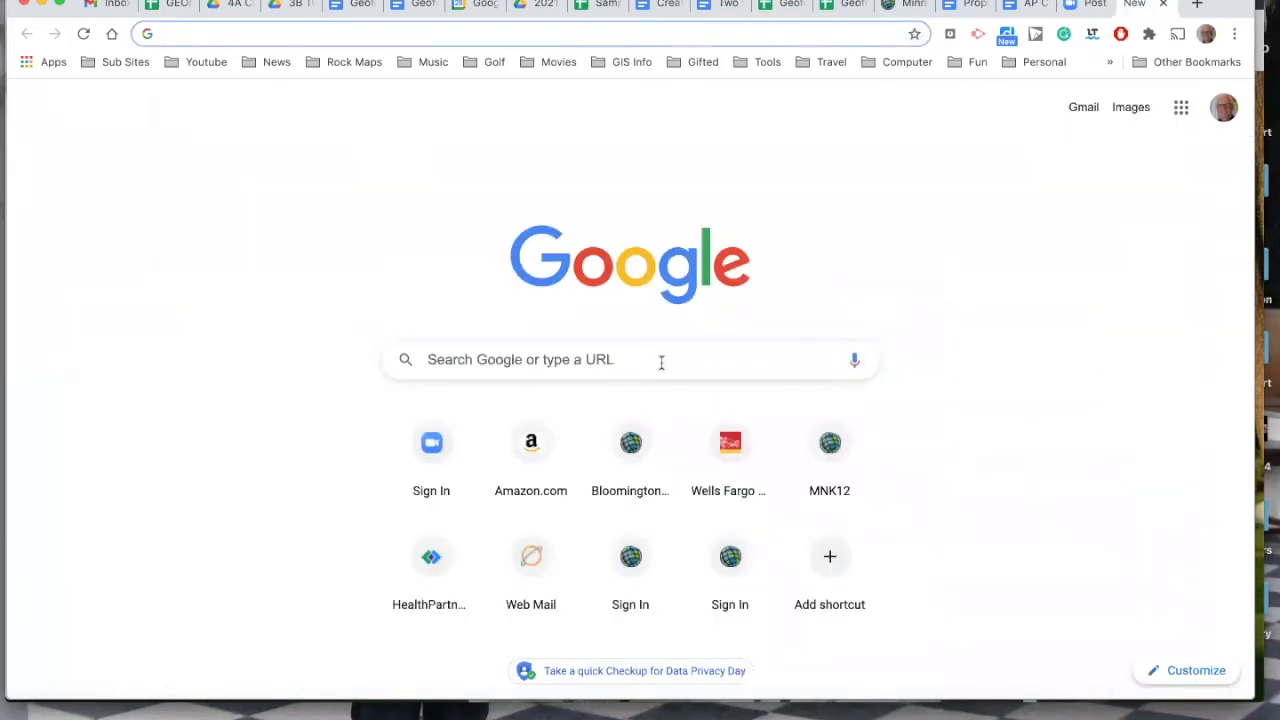
{"action": "left_click", "coordinate": [322, 31]}
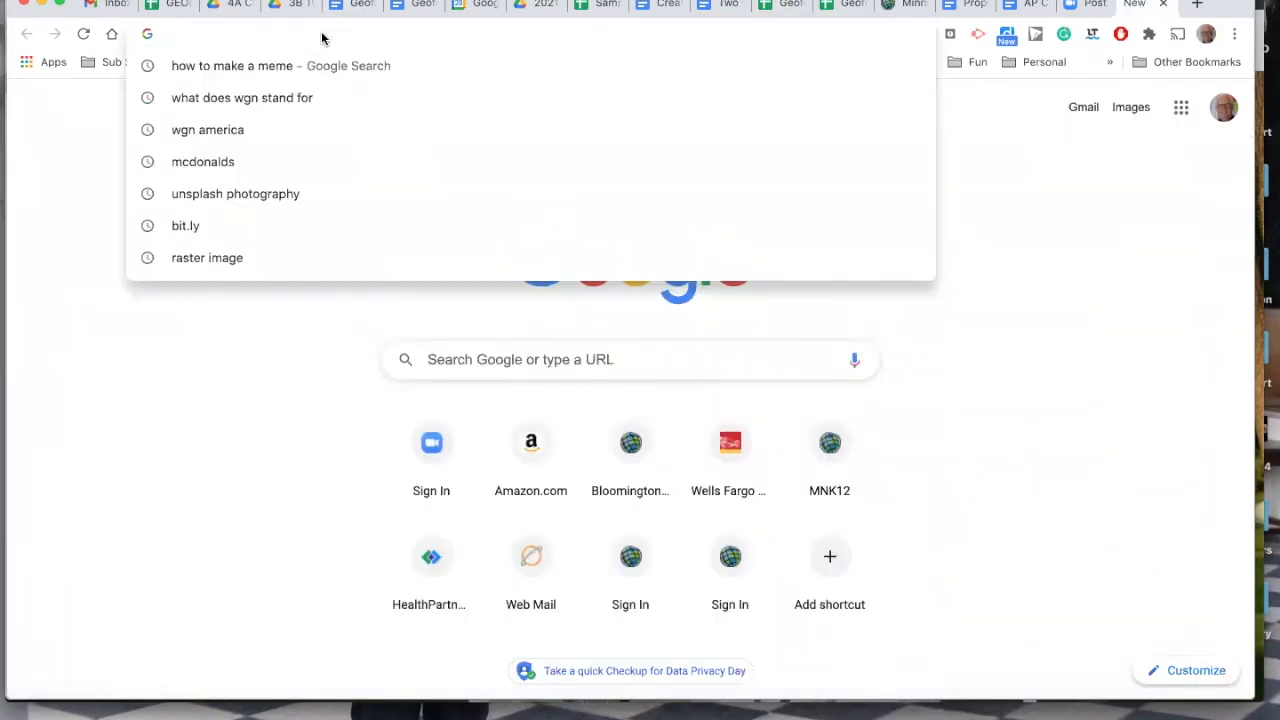
{"action": "key", "text": "super+v"}
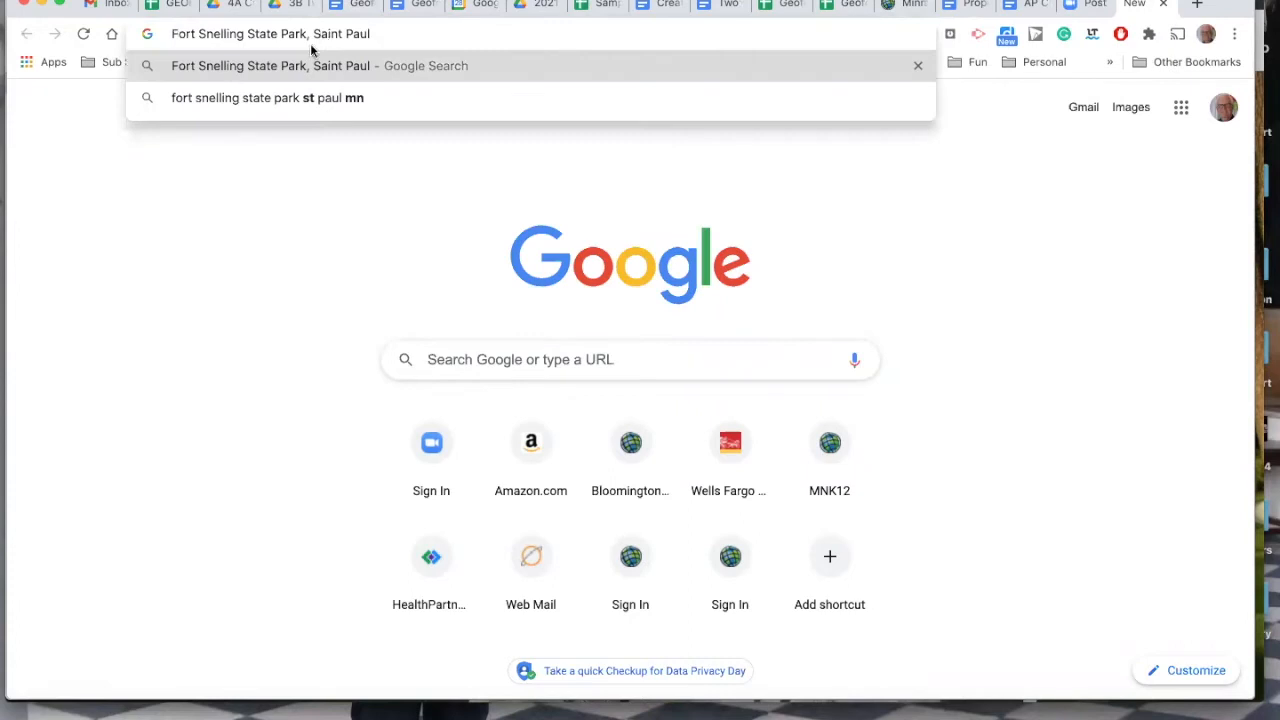
{"action": "key", "text": "Return"}
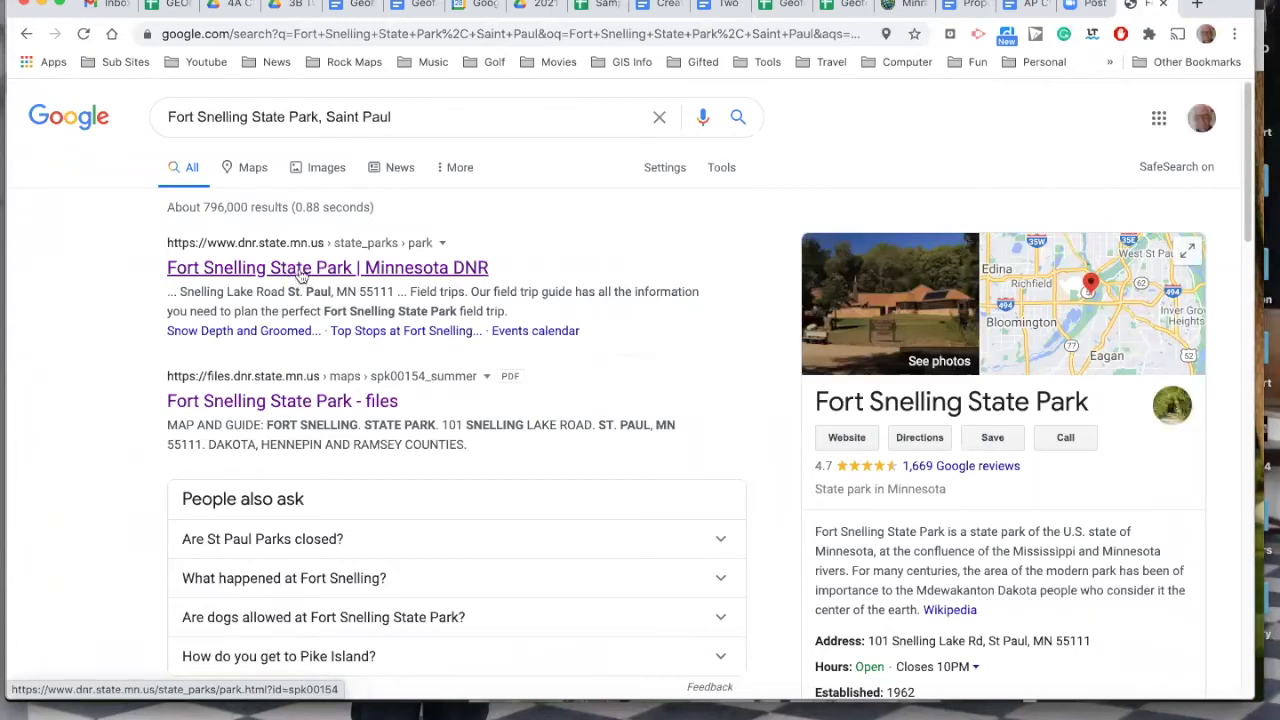
Open the Minnesota DNR page for Fort Snelling State Park, look through it and copy its web address.
{"action": "left_click", "coordinate": [300, 276]}
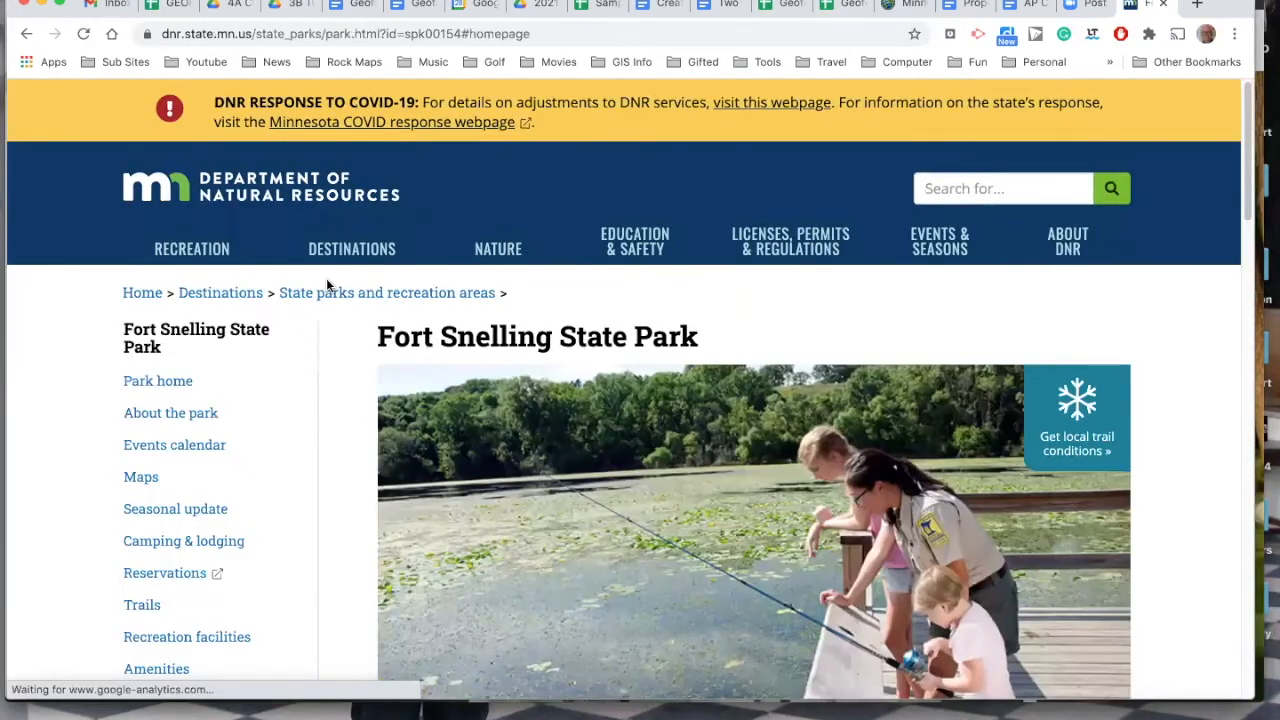
{"action": "scroll", "coordinate": [806, 516], "scroll_direction": "down", "scroll_amount": 1}
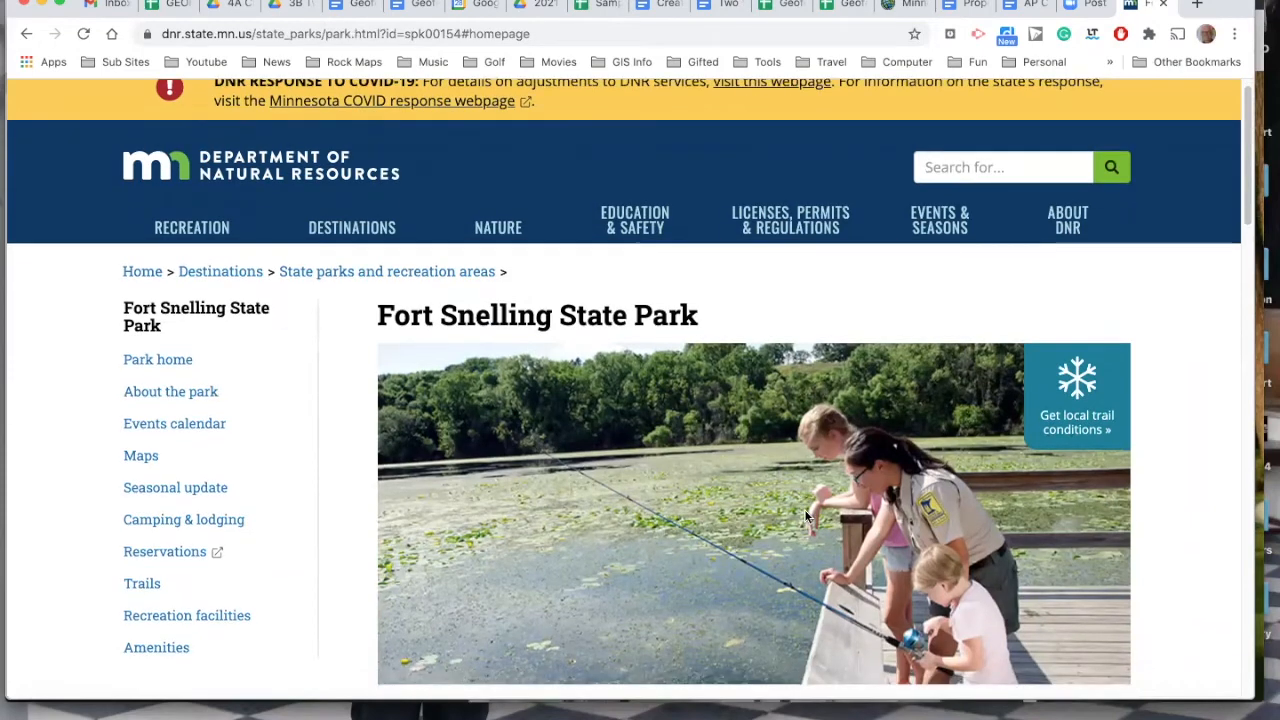
{"action": "scroll", "coordinate": [806, 516], "scroll_direction": "down", "scroll_amount": 4}
{"action": "scroll", "coordinate": [806, 516], "scroll_direction": "down", "scroll_amount": 2}
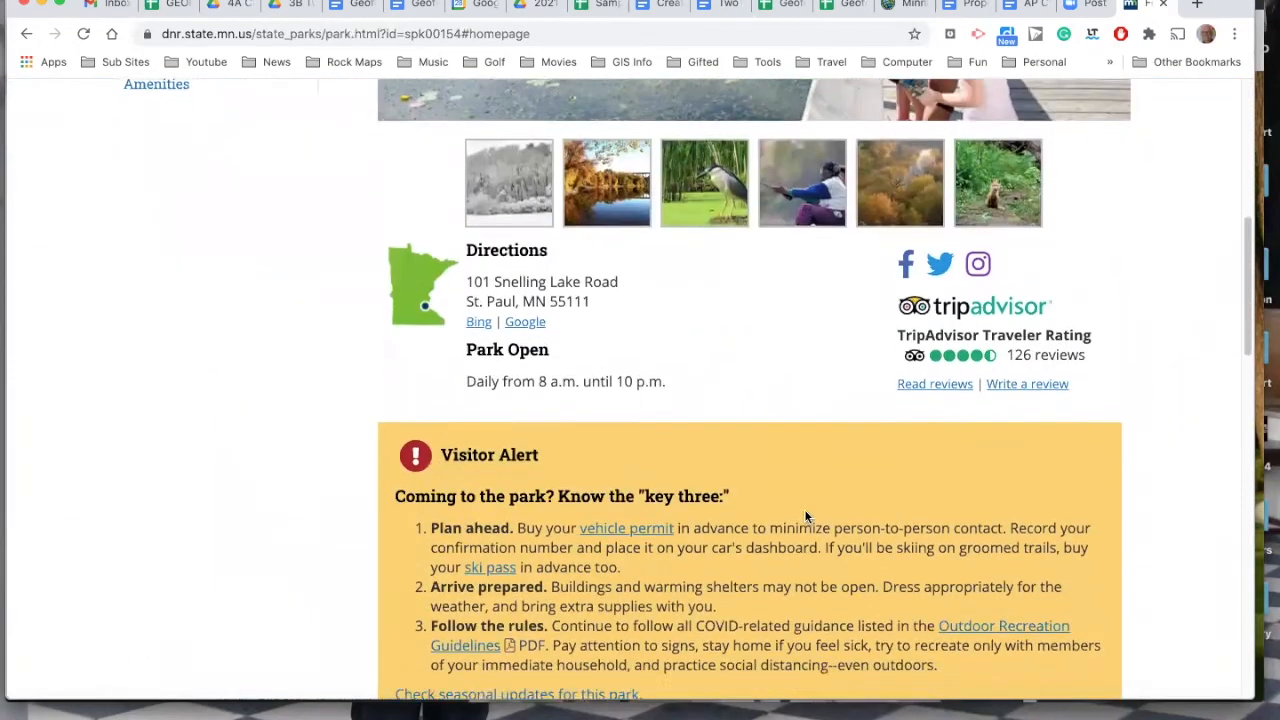
{"action": "scroll", "coordinate": [806, 516], "scroll_direction": "down", "scroll_amount": 6}
{"action": "scroll", "coordinate": [805, 510], "scroll_direction": "up", "scroll_amount": 4}
{"action": "scroll", "coordinate": [788, 475], "scroll_direction": "up", "scroll_amount": 10}
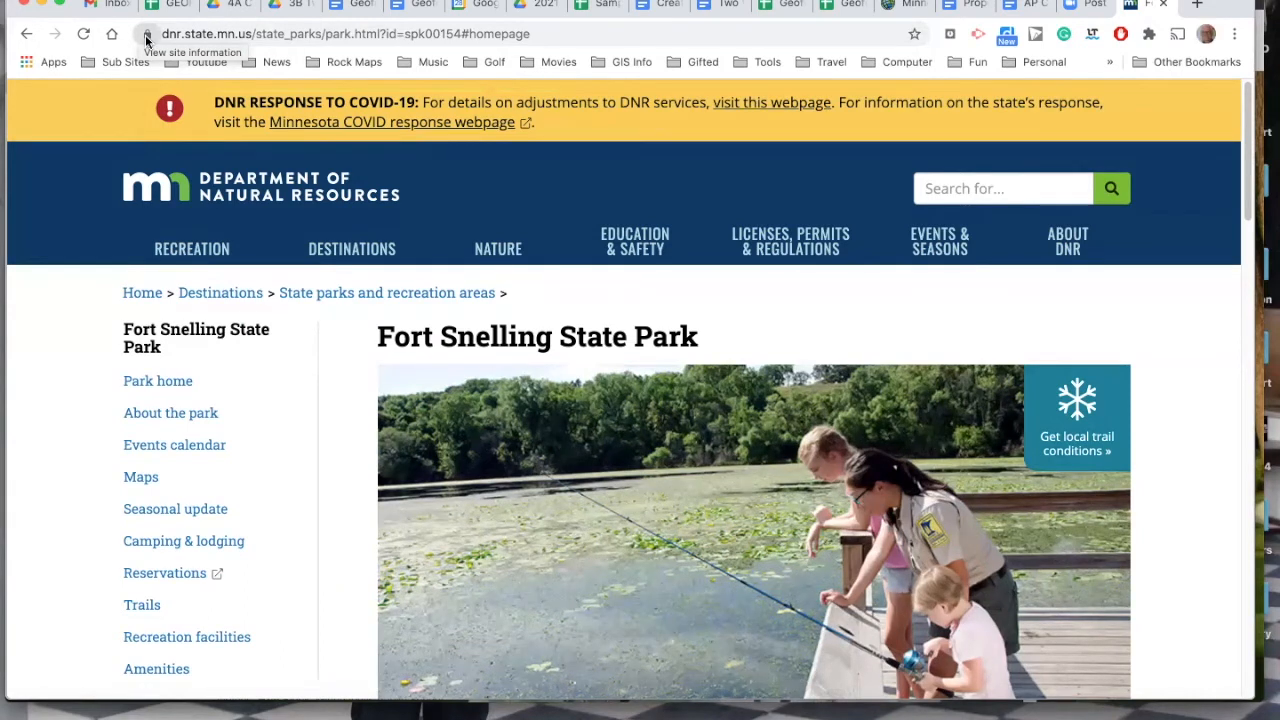
{"action": "left_click", "coordinate": [538, 33]}
{"action": "key", "text": "super+c"}
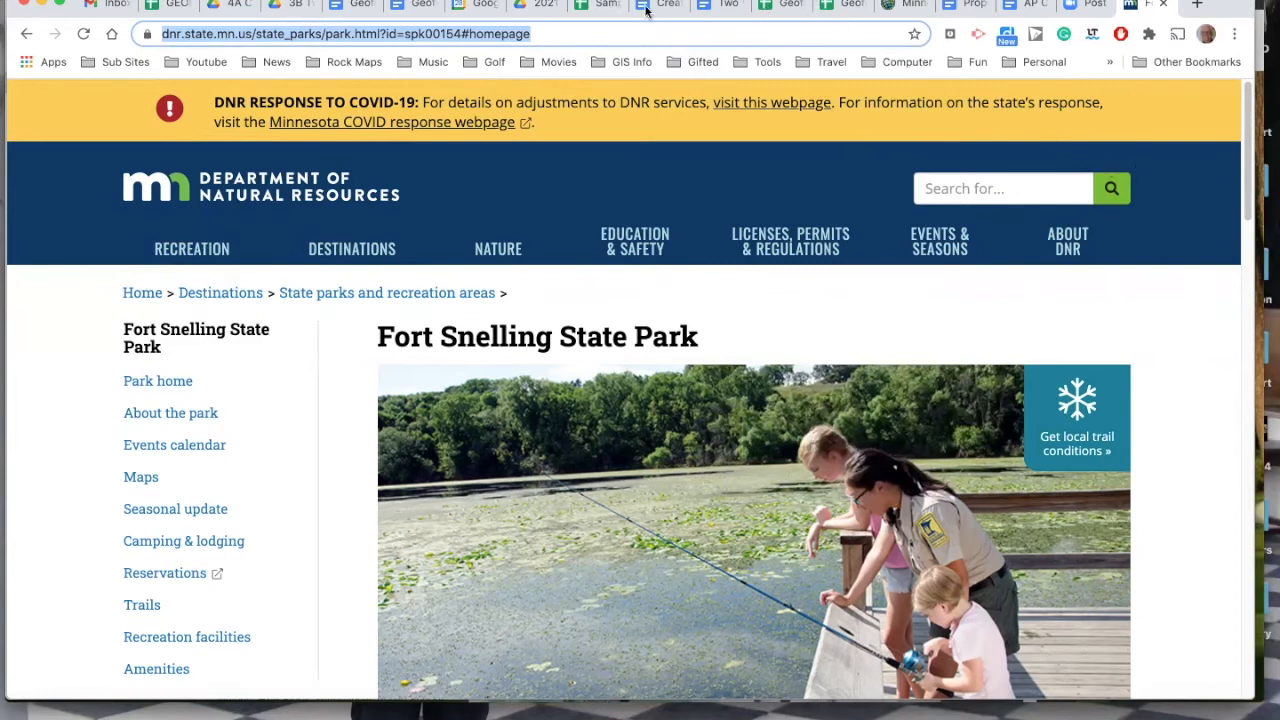
Paste the Minnesota DNR page address into the Website cell of the Fort Snelling State Park row in the Geofest Minnesota Tour sheet.
{"action": "left_click", "coordinate": [598, 8]}
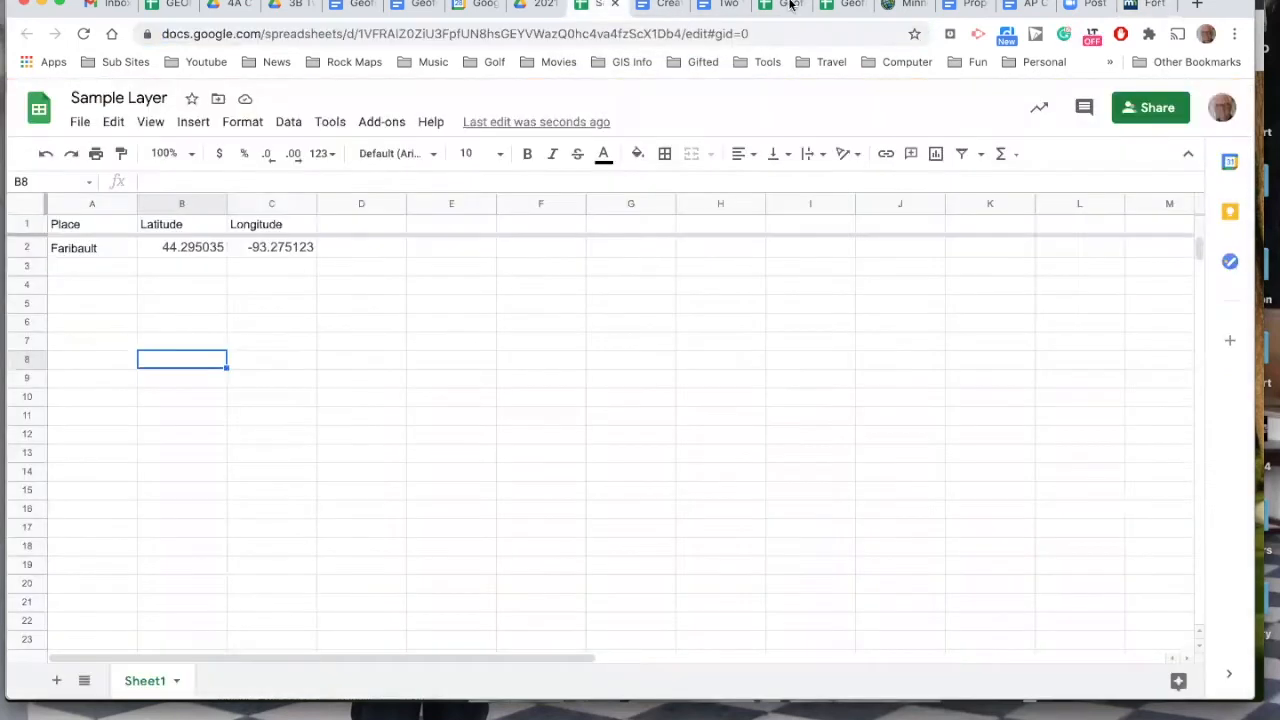
{"action": "left_click", "coordinate": [773, 5]}
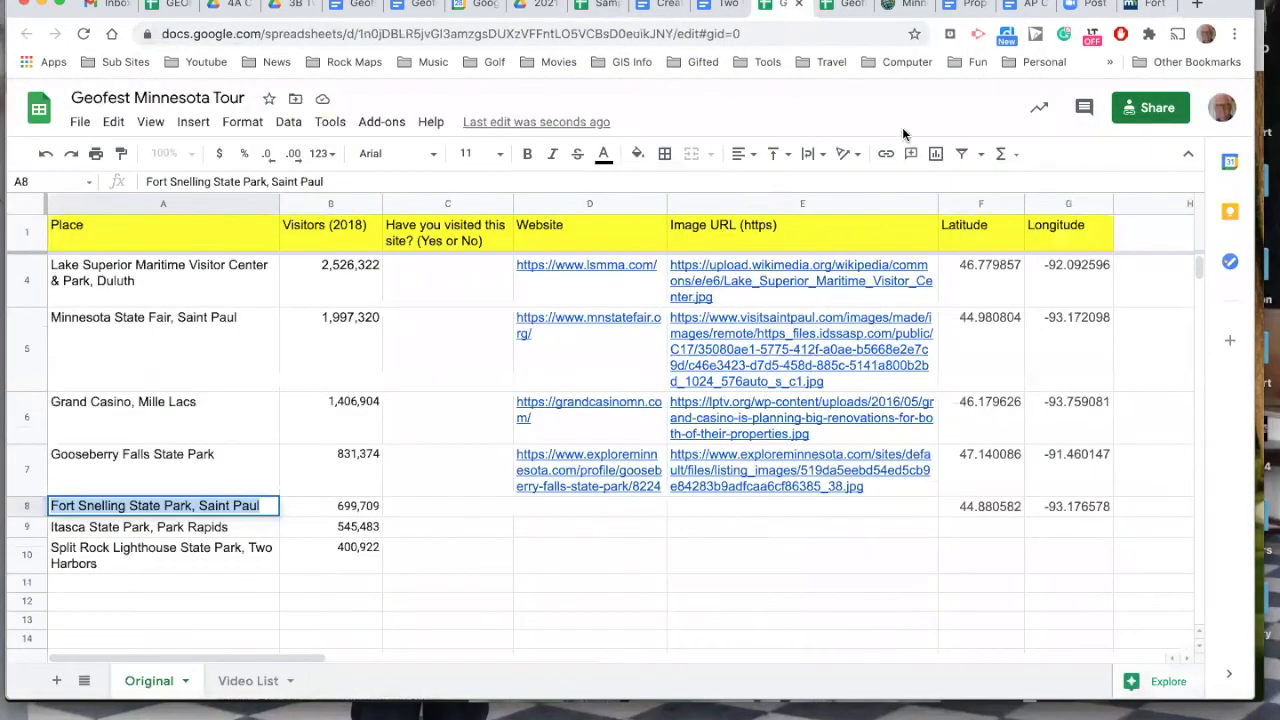
{"action": "left_click", "coordinate": [545, 511]}
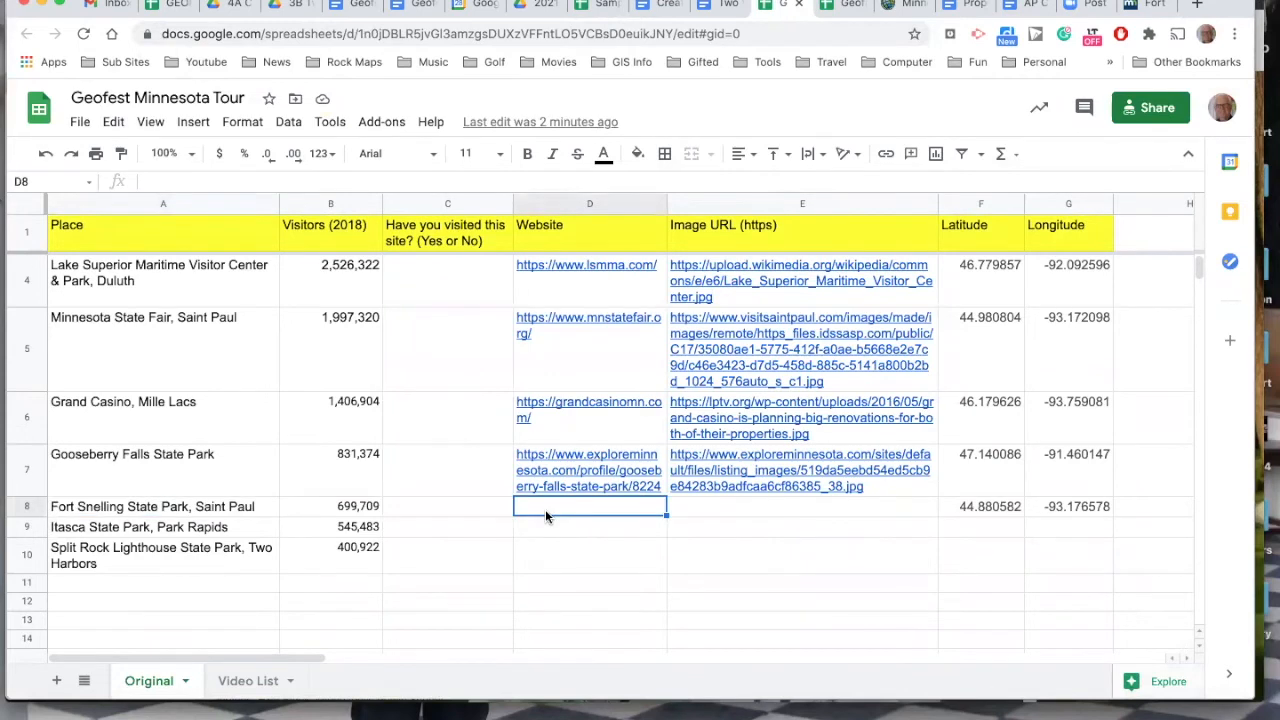
{"action": "key", "text": "super+v"}
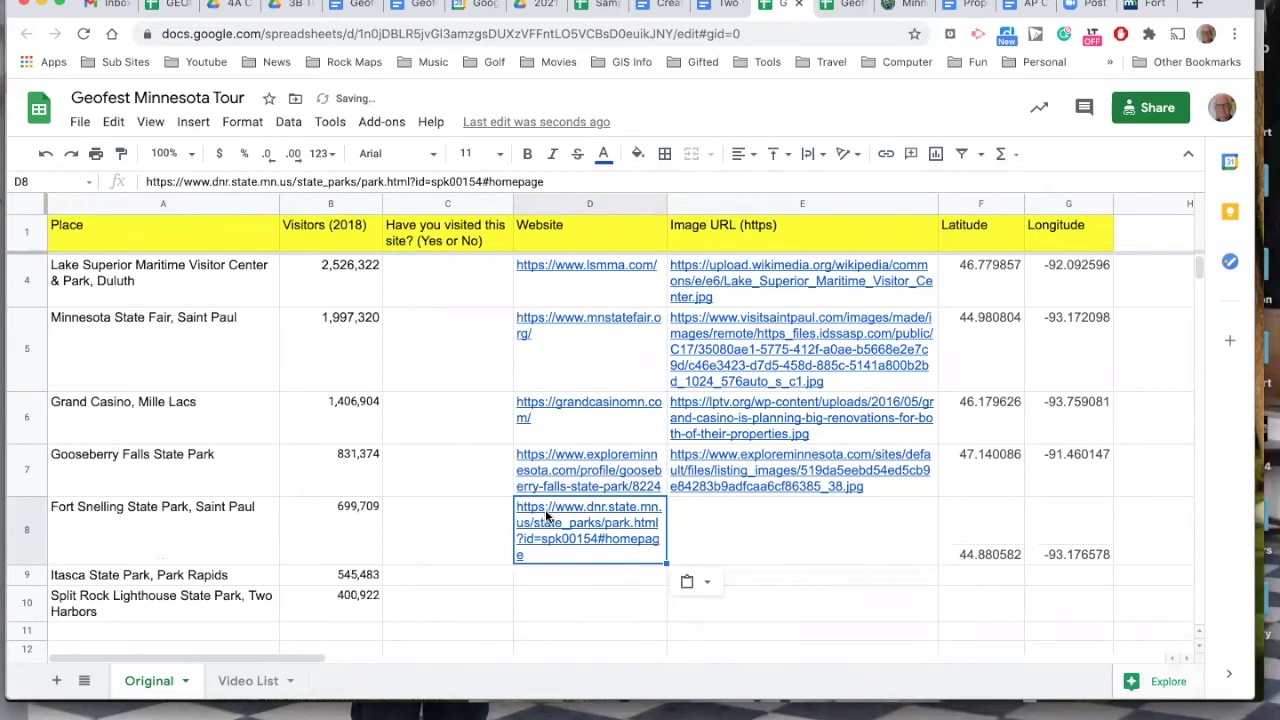
Browse Google Images results for "Fort Snelling State Park, Saint Paul" and open the TripAdvisor photo of the Visitor Center sign.
{"action": "left_click", "coordinate": [695, 521]}
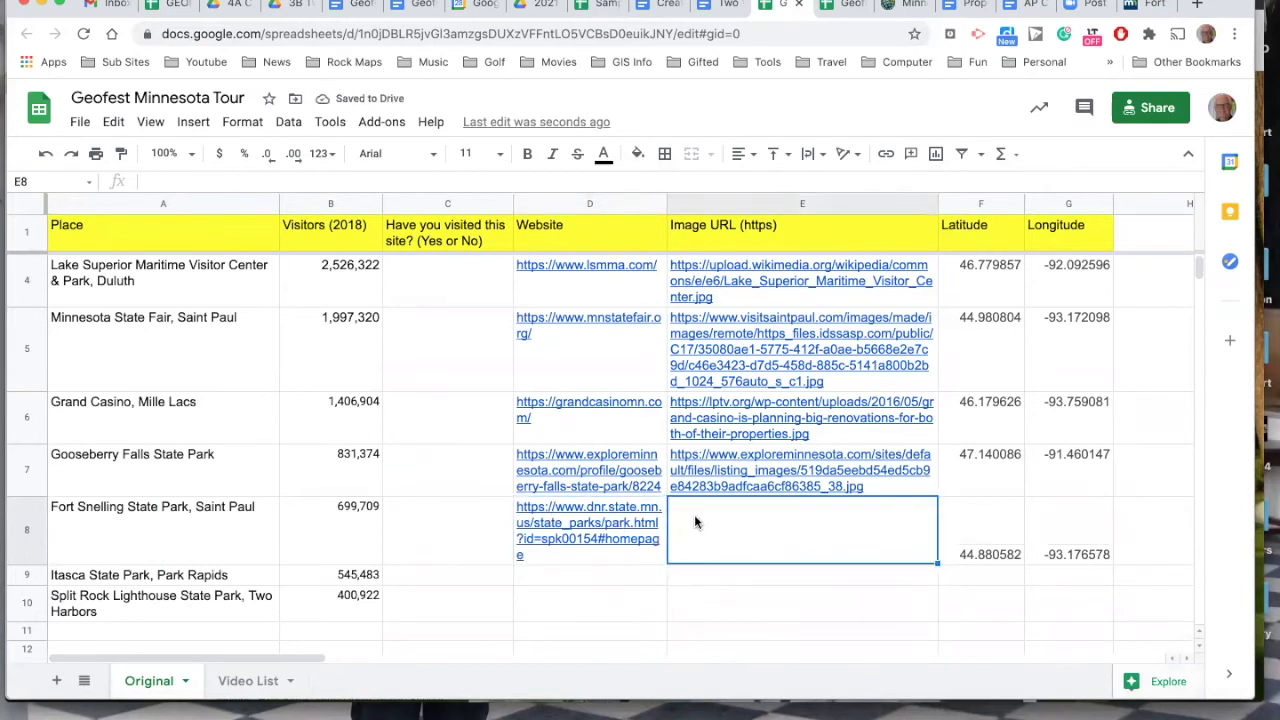
{"action": "left_click", "coordinate": [1152, 8]}
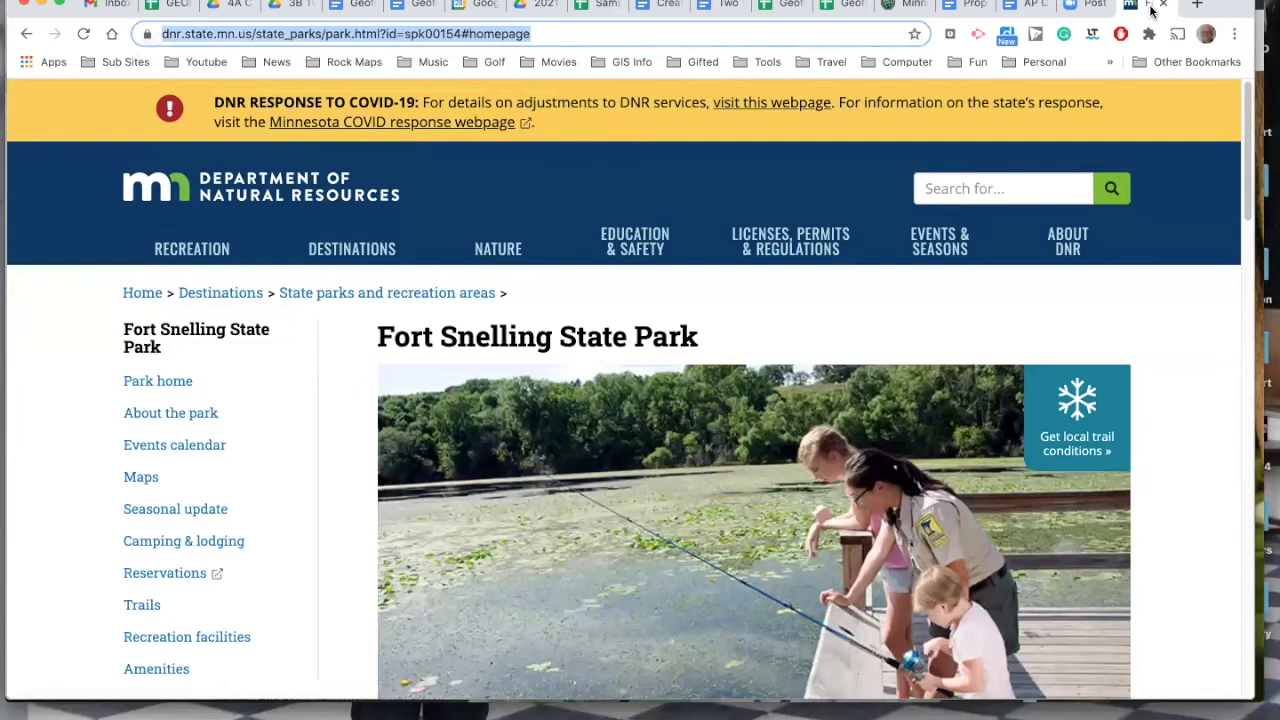
{"action": "left_click", "coordinate": [26, 36]}
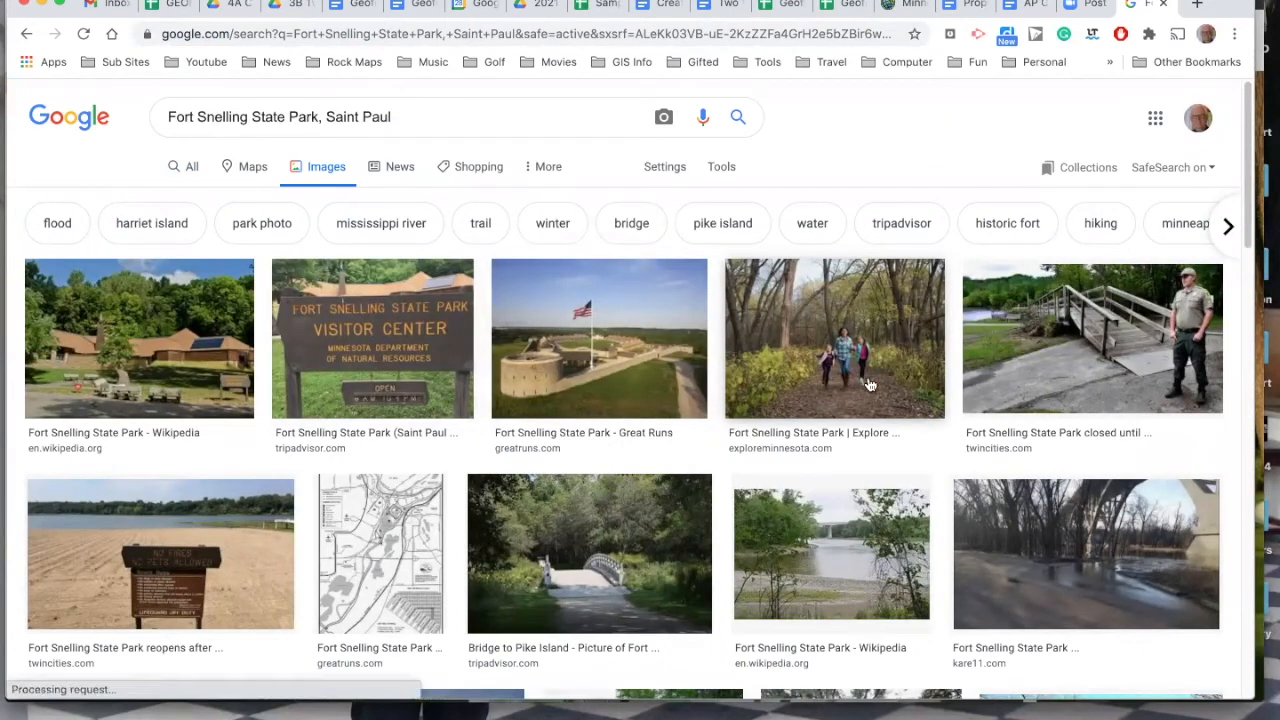
{"action": "scroll", "coordinate": [868, 387], "scroll_direction": "down", "scroll_amount": 1}
{"action": "scroll", "coordinate": [868, 387], "scroll_direction": "down", "scroll_amount": 3}
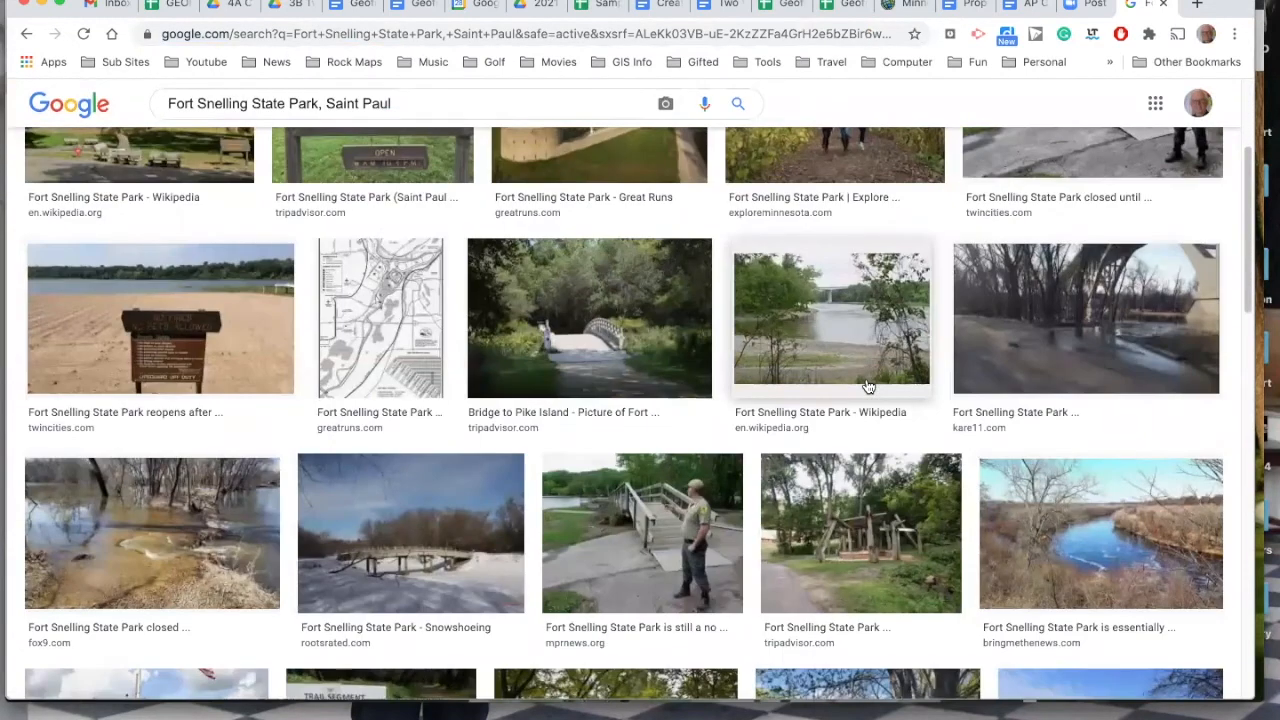
{"action": "scroll", "coordinate": [868, 387], "scroll_direction": "down", "scroll_amount": 2}
{"action": "scroll", "coordinate": [868, 387], "scroll_direction": "up", "scroll_amount": 3}
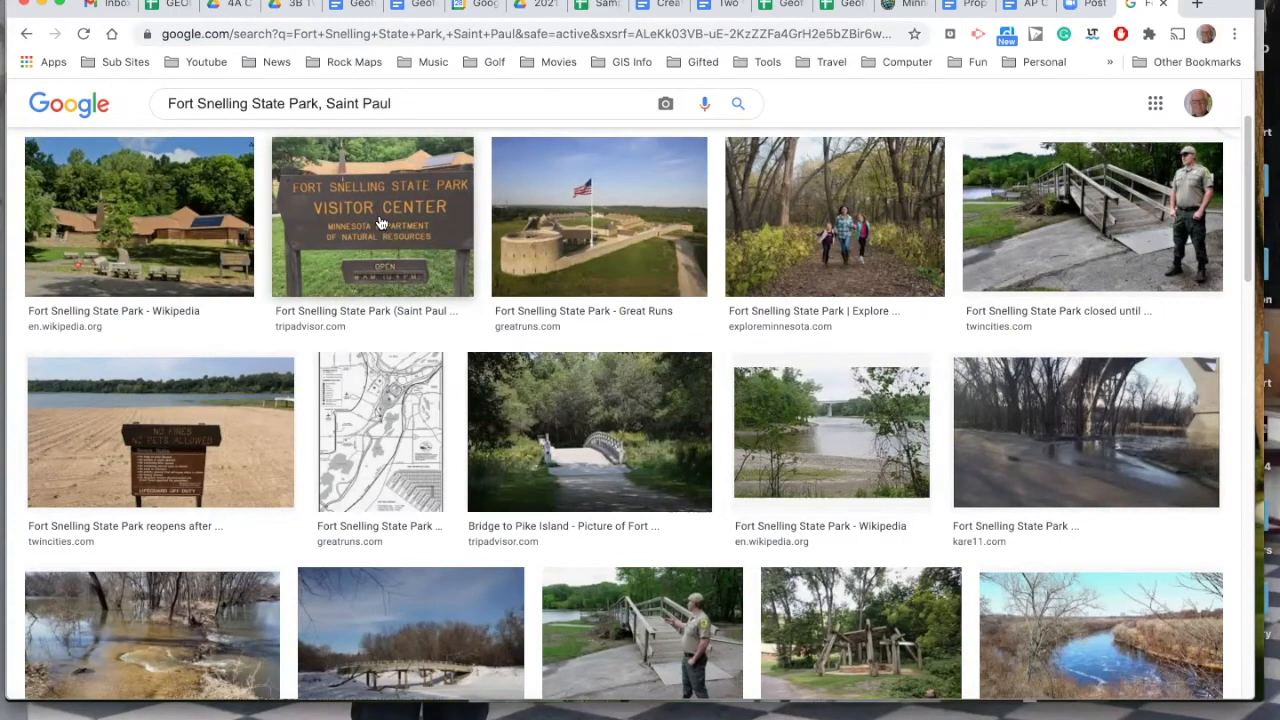
{"action": "left_click", "coordinate": [380, 222]}
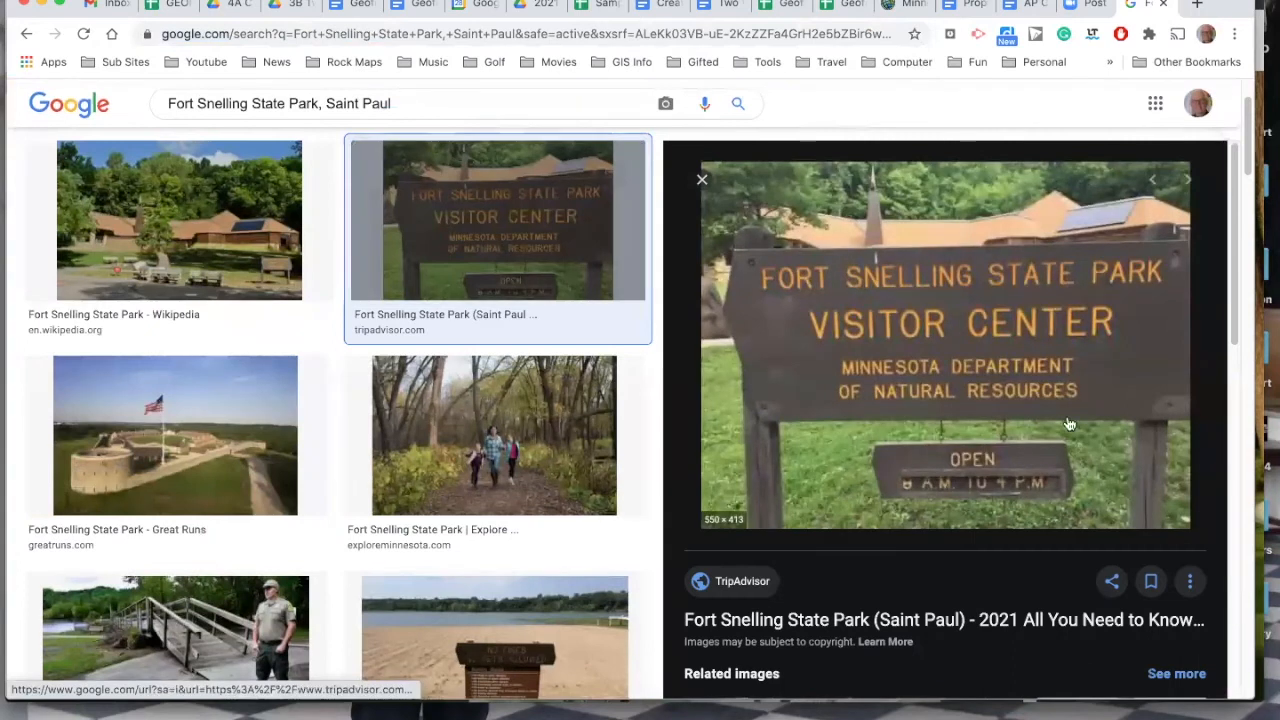